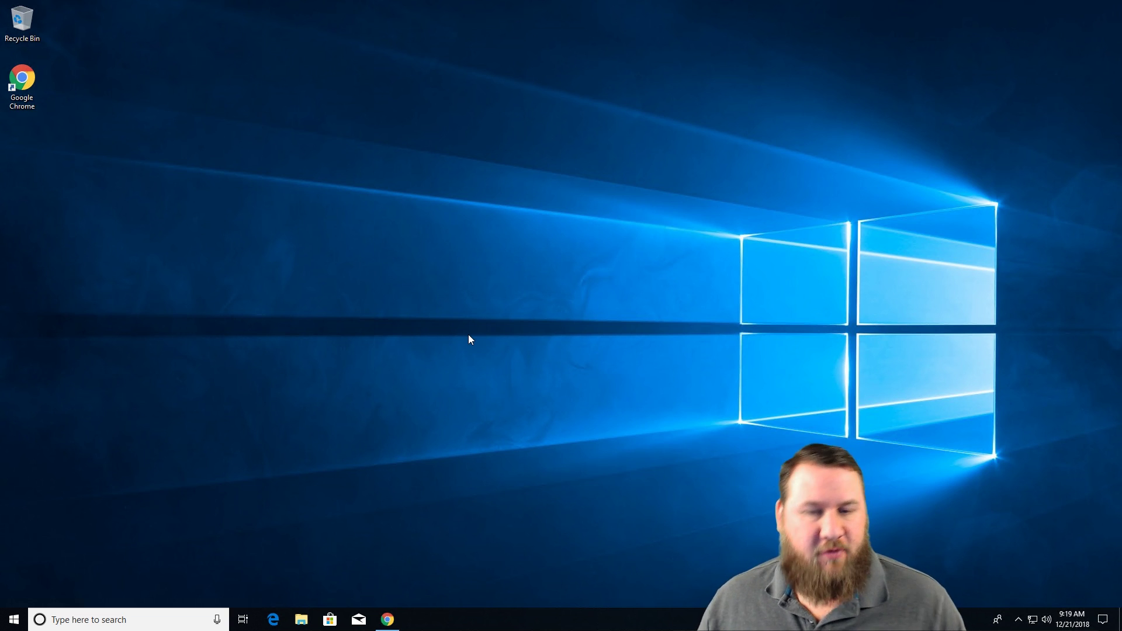
# Restore the Chrome window showing the empty Yahoo Mail inbox.
pyautogui.click(388, 620)
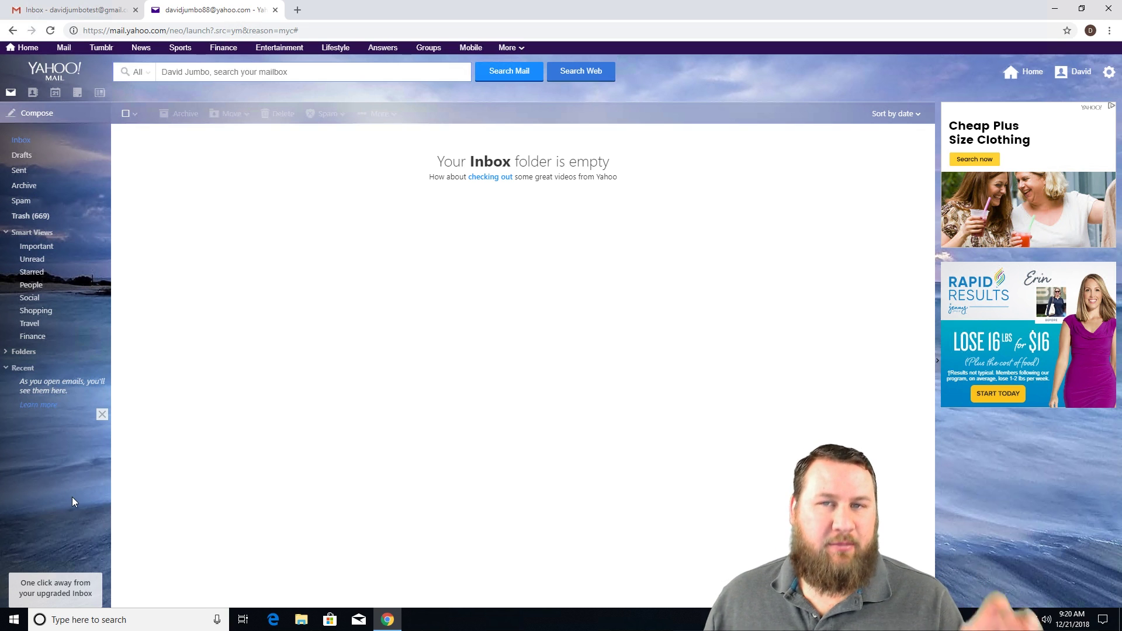
# Open Yahoo Mail Settings from the gear menu at top right.
pyautogui.click(1062, 76)
pyautogui.click(1110, 73)
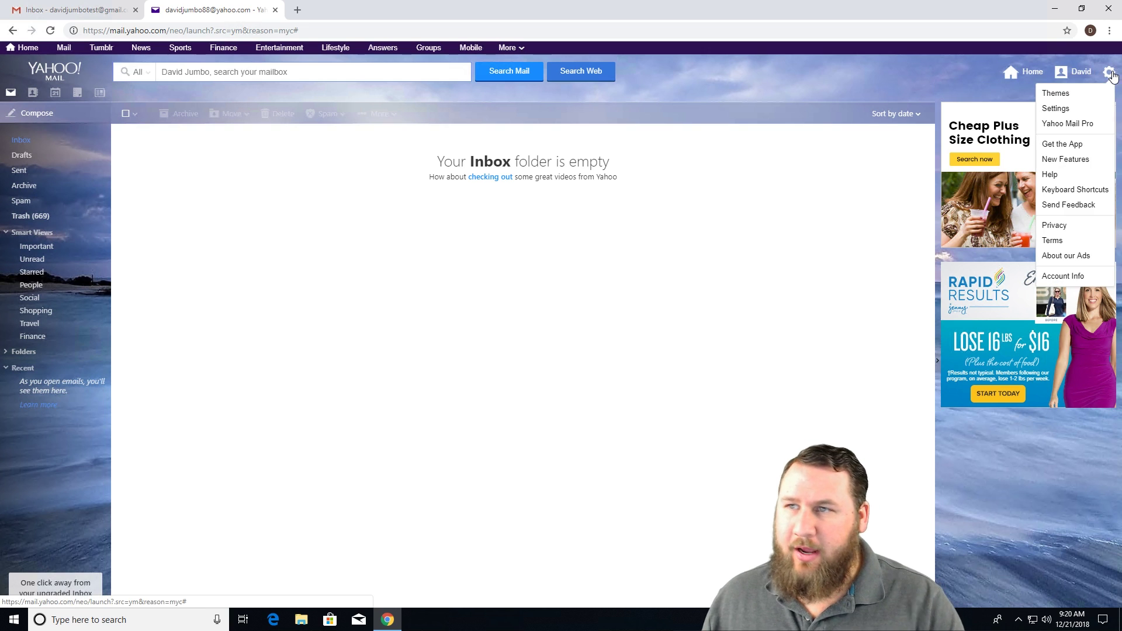
pyautogui.click(1109, 72)
pyautogui.click(1109, 72)
pyautogui.click(1109, 74)
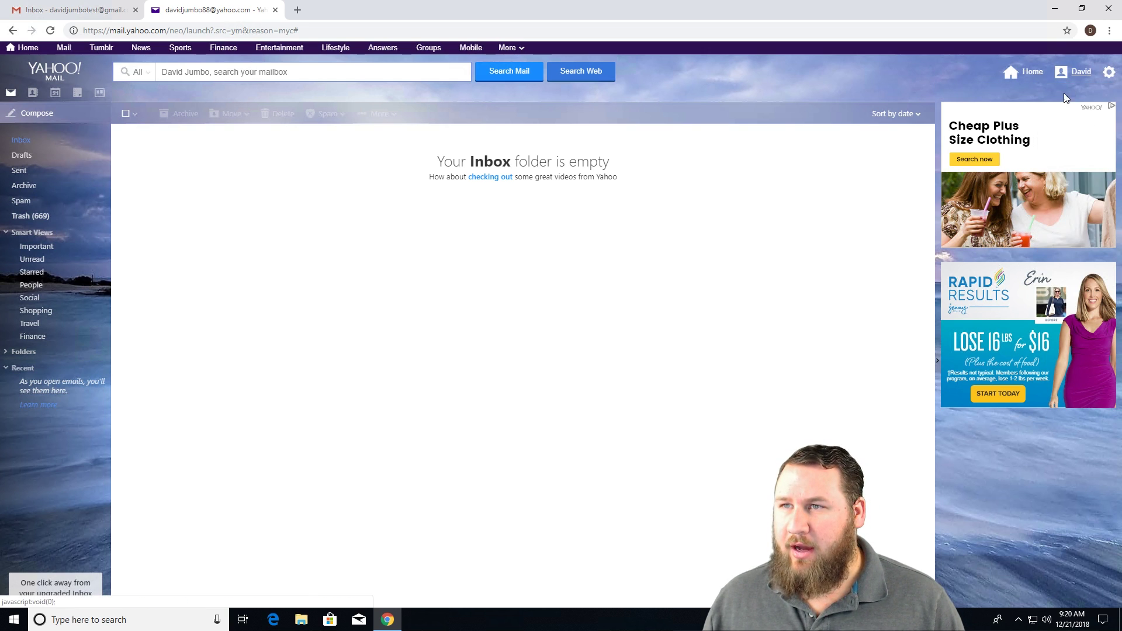
pyautogui.click(1110, 73)
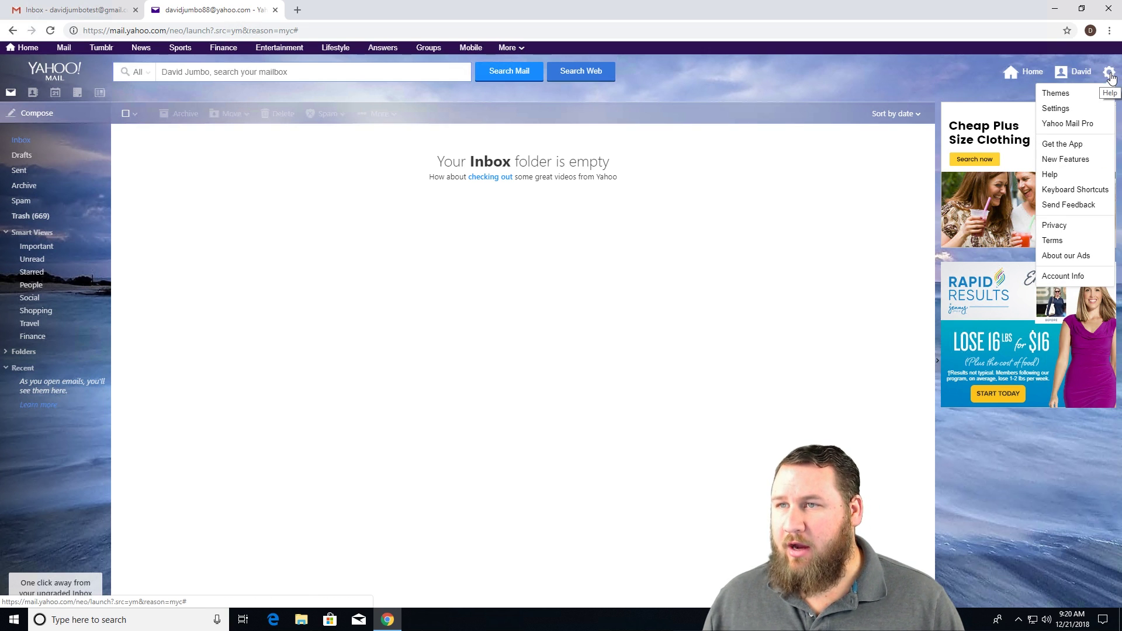
pyautogui.click(1056, 109)
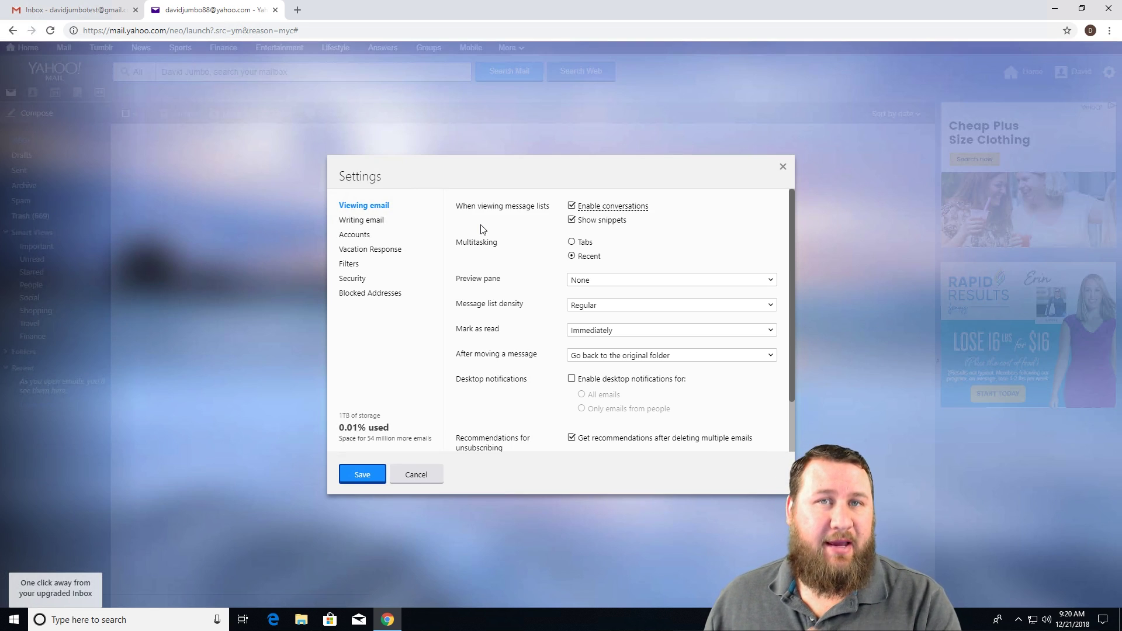
# Open the Yahoo mailbox under Accounts and scroll to 'Access your Yahoo Mail elsewhere'.
pyautogui.click(352, 236)
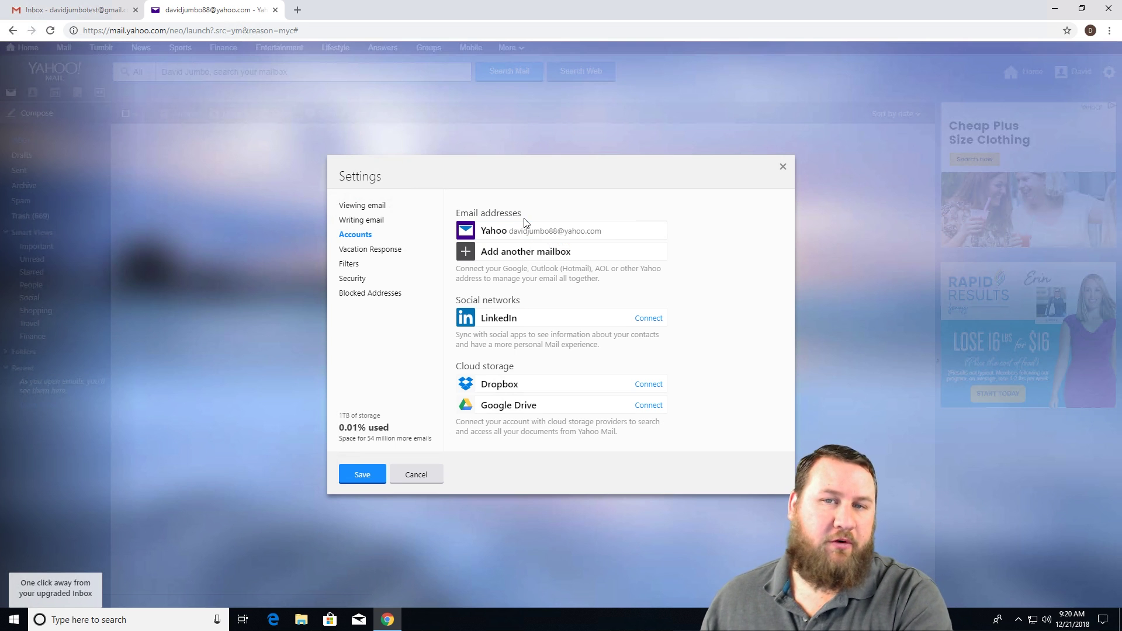
pyautogui.click(491, 230)
pyautogui.scroll(-4, 483, 248)
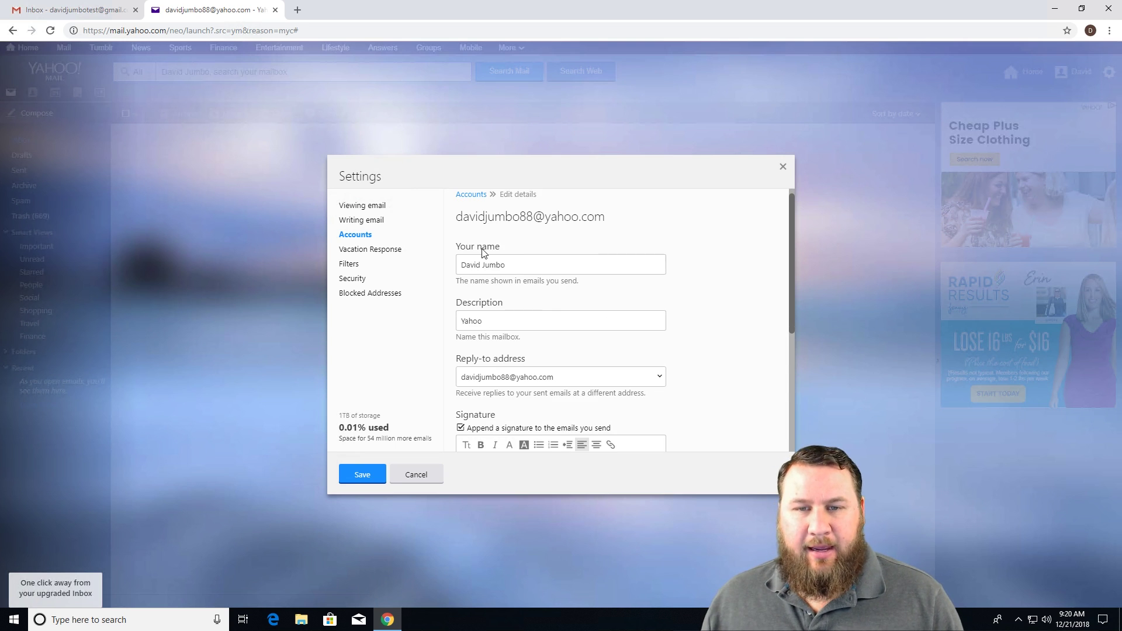
pyautogui.scroll(4, 505, 241)
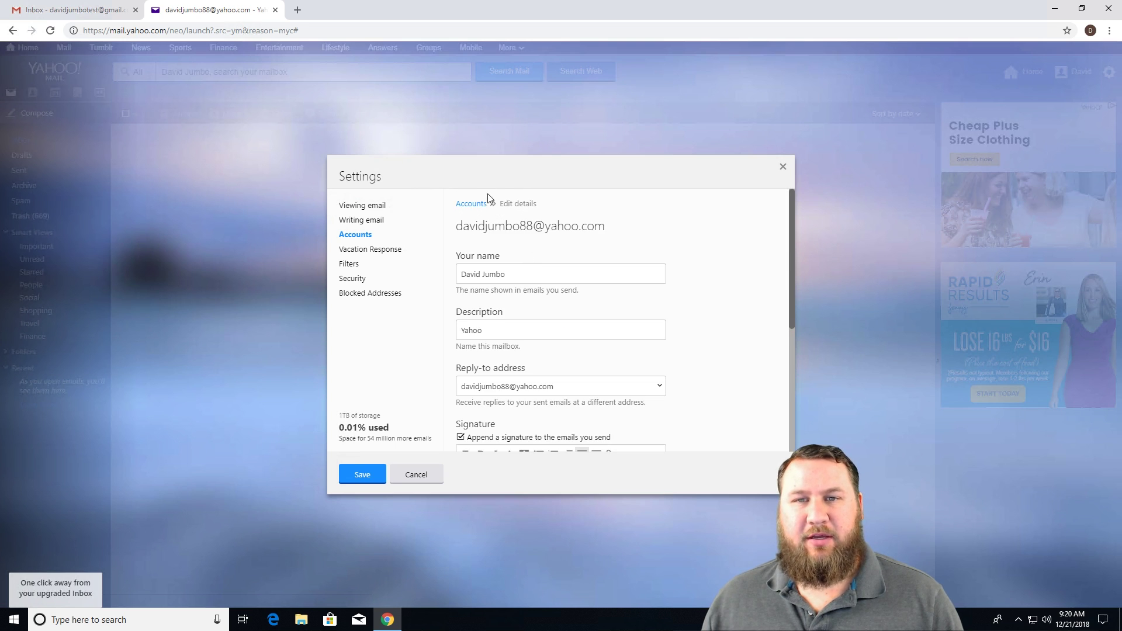
pyautogui.scroll(-3, 509, 386)
pyautogui.scroll(3, 506, 293)
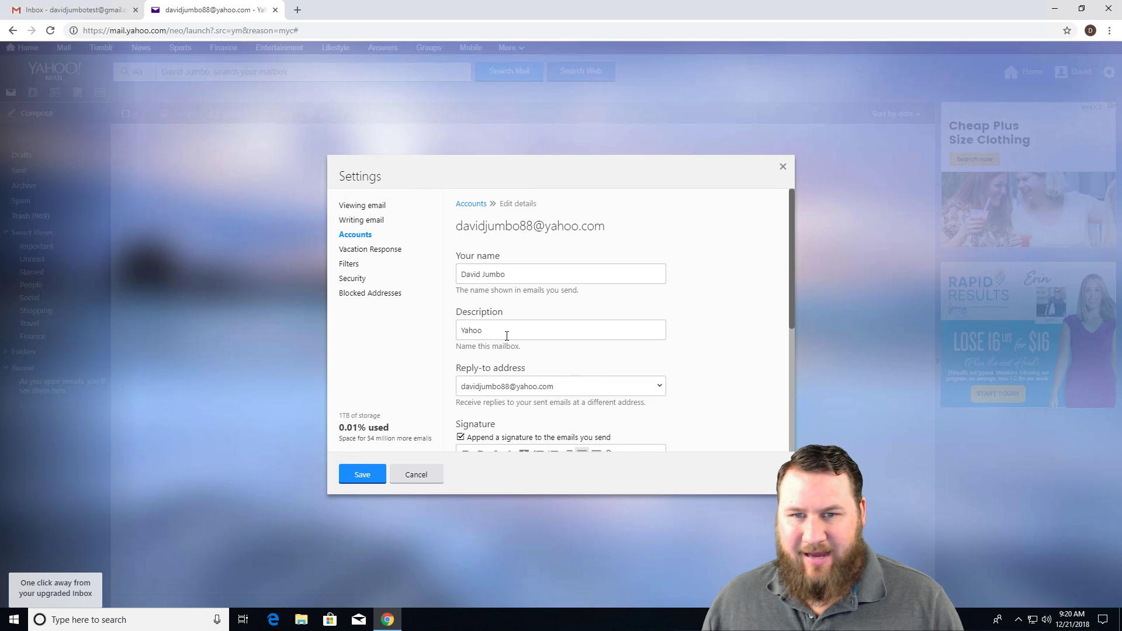
pyautogui.scroll(-4, 509, 334)
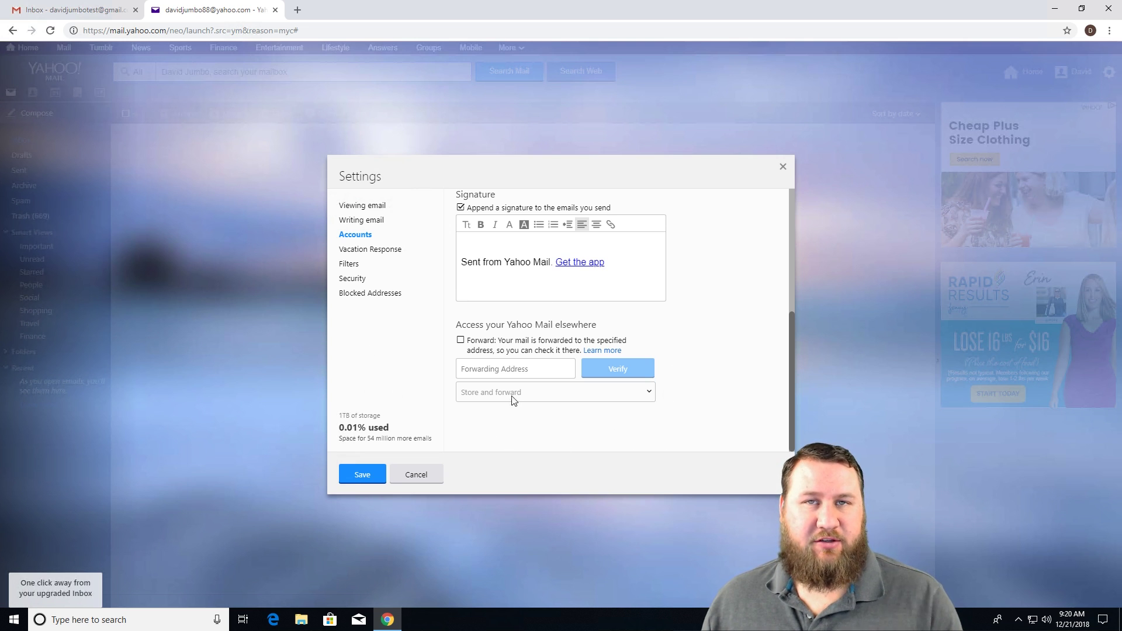
# Enable forwarding to the Gmail address and send it a verification email.
pyautogui.click(461, 341)
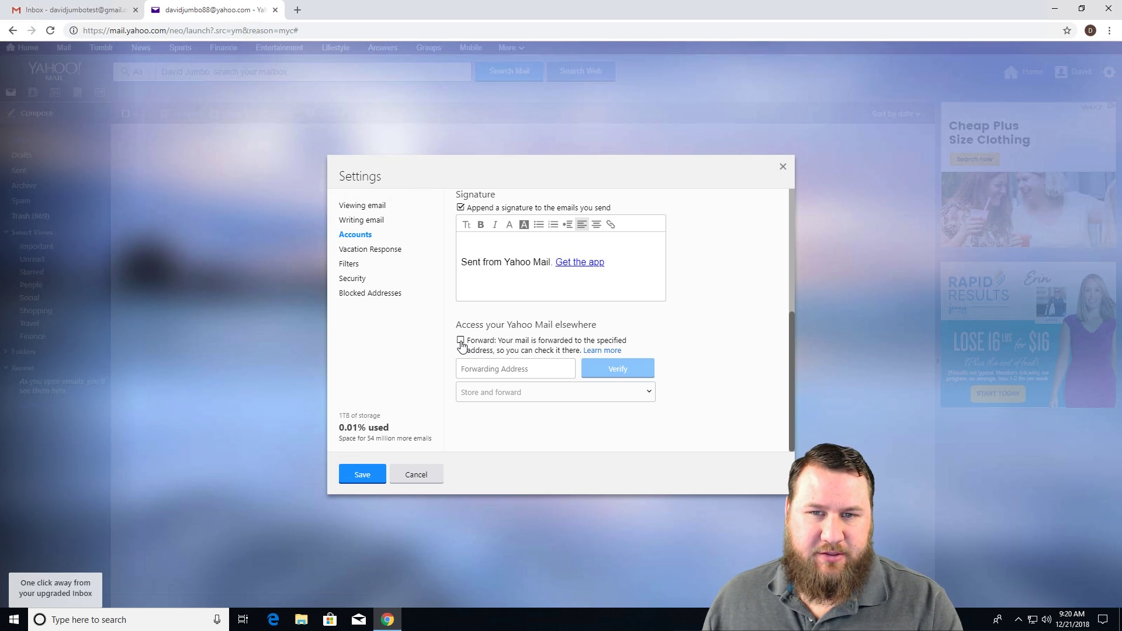
pyautogui.scroll(4, 530, 328)
pyautogui.scroll(-4, 537, 268)
pyautogui.click(501, 369)
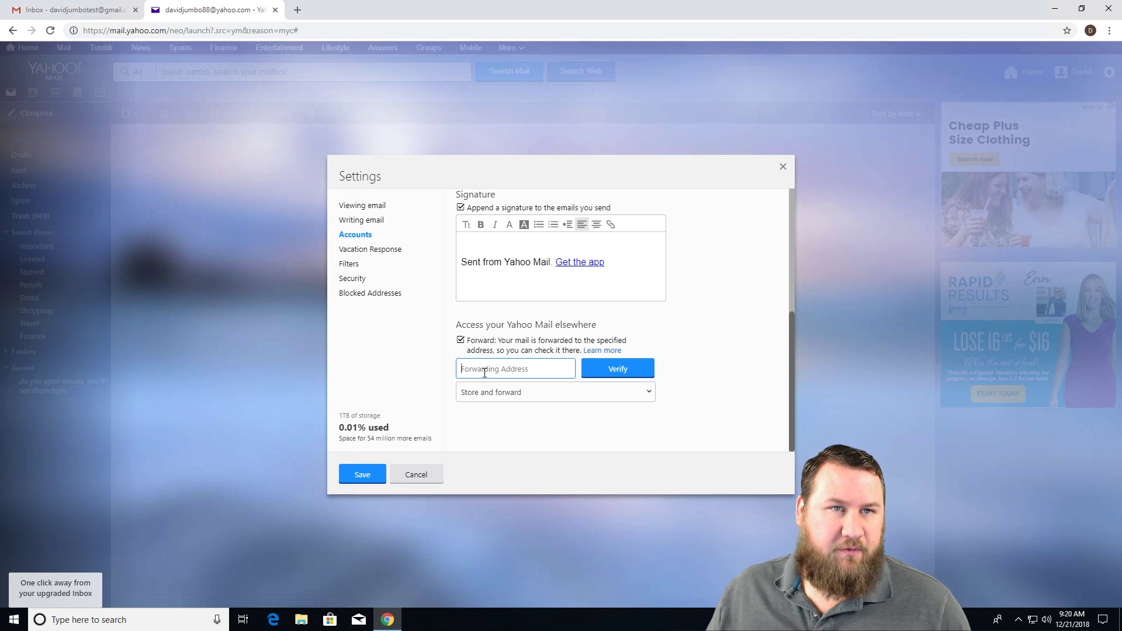
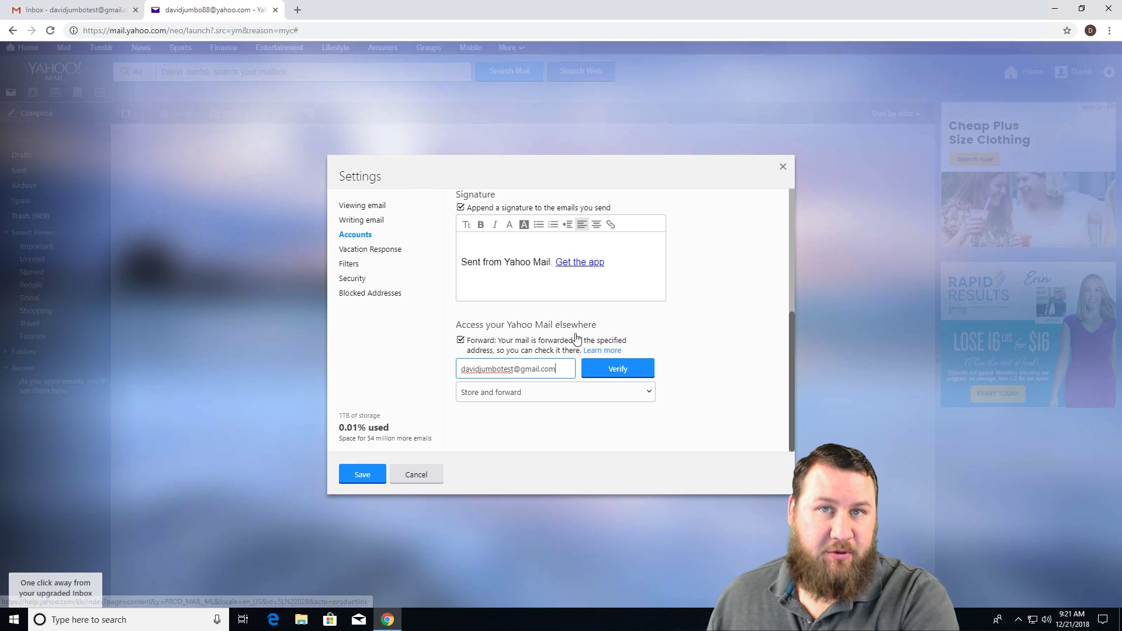
pyautogui.click(616, 380)
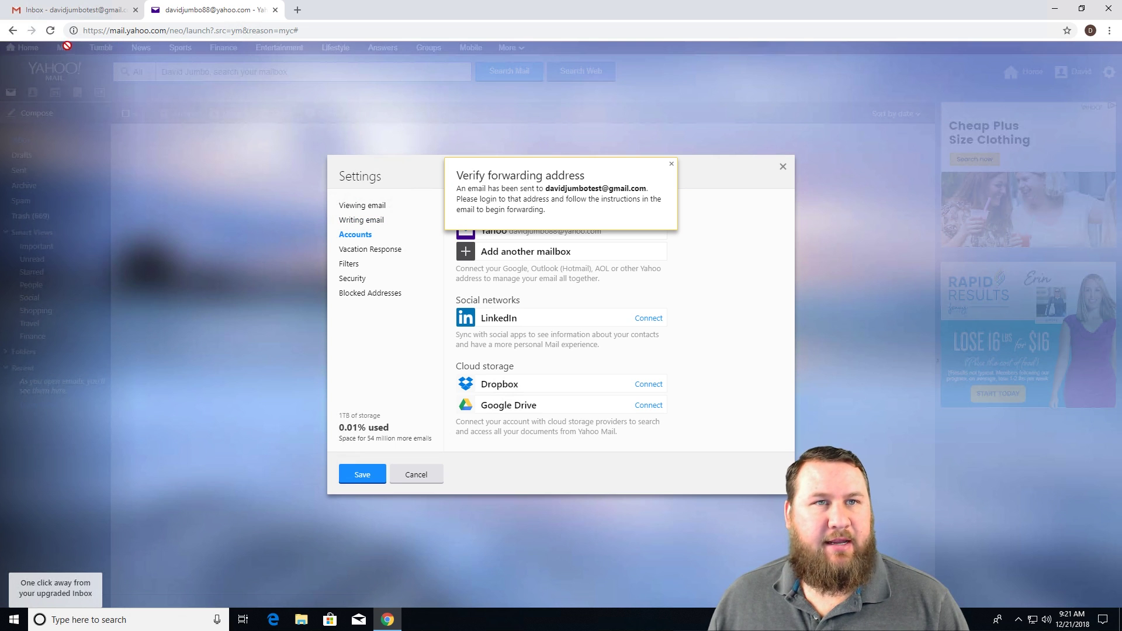
pyautogui.click(76, 11)
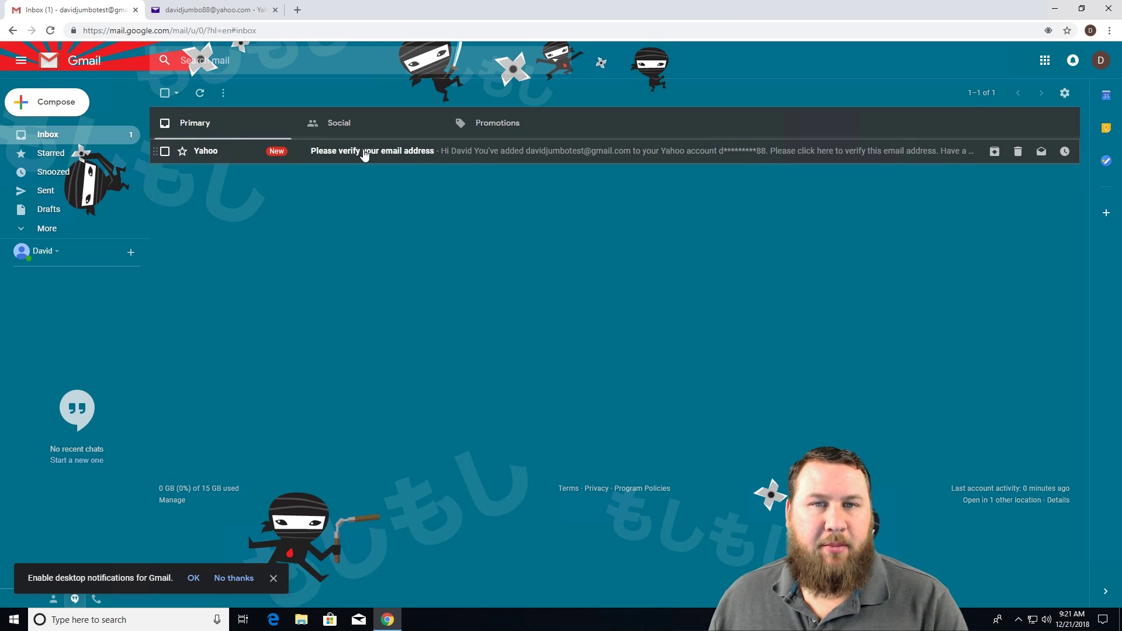
# Open the 'Please verify your email address' message in Gmail and follow its verification link.
pyautogui.click(386, 156)
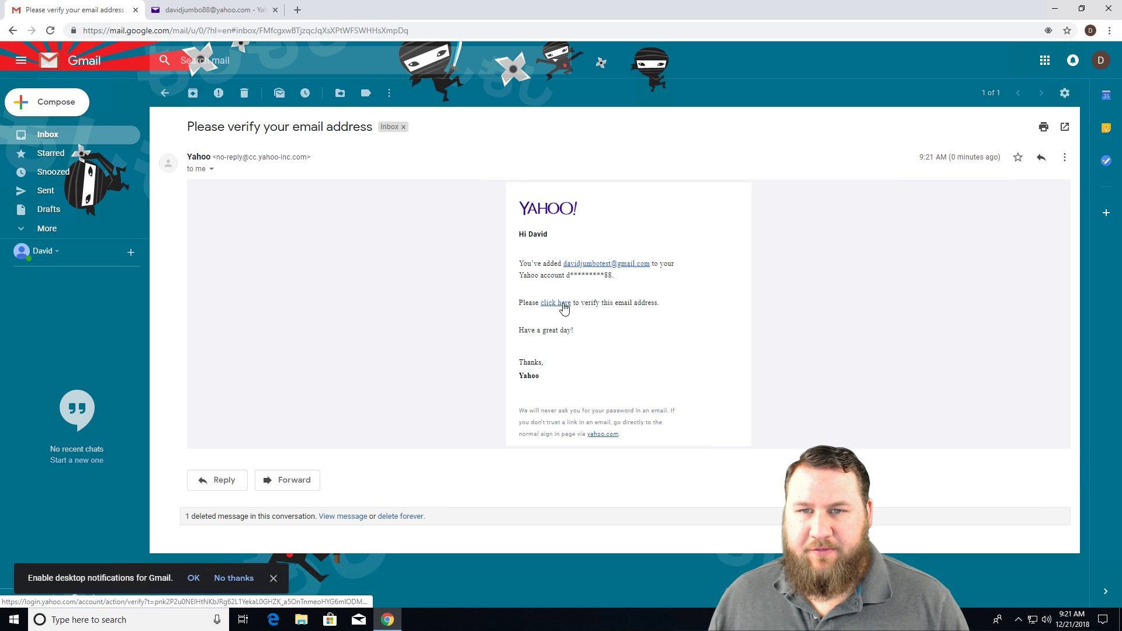
pyautogui.click(555, 303)
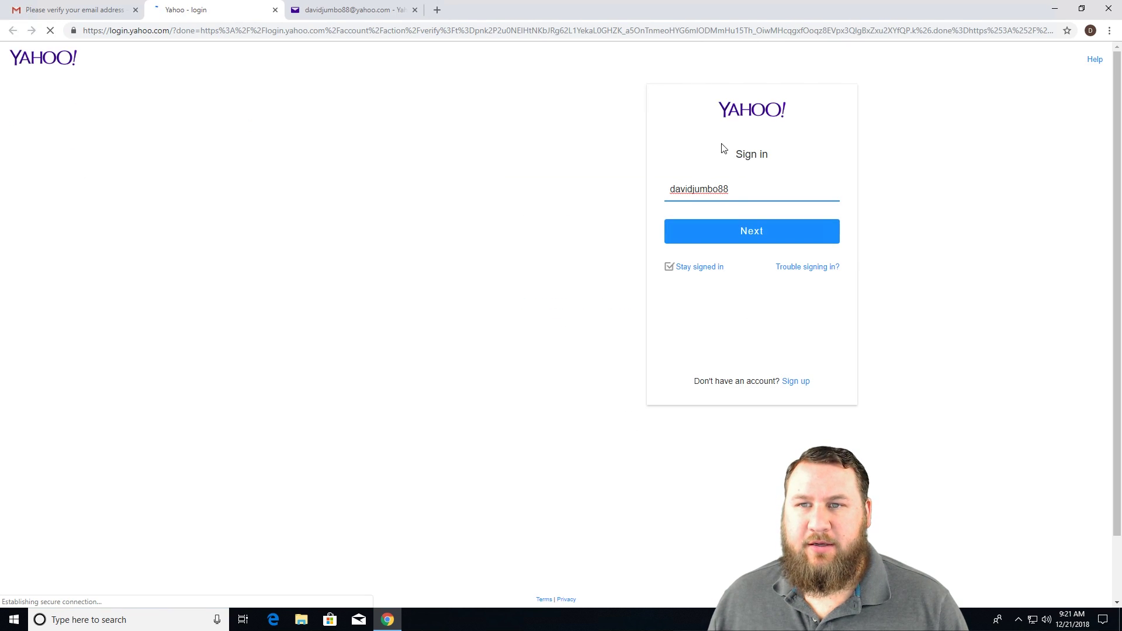
# Sign in to Yahoo with the account password, confirm the Gmail address, and return to Account Security.
pyautogui.click(754, 230)
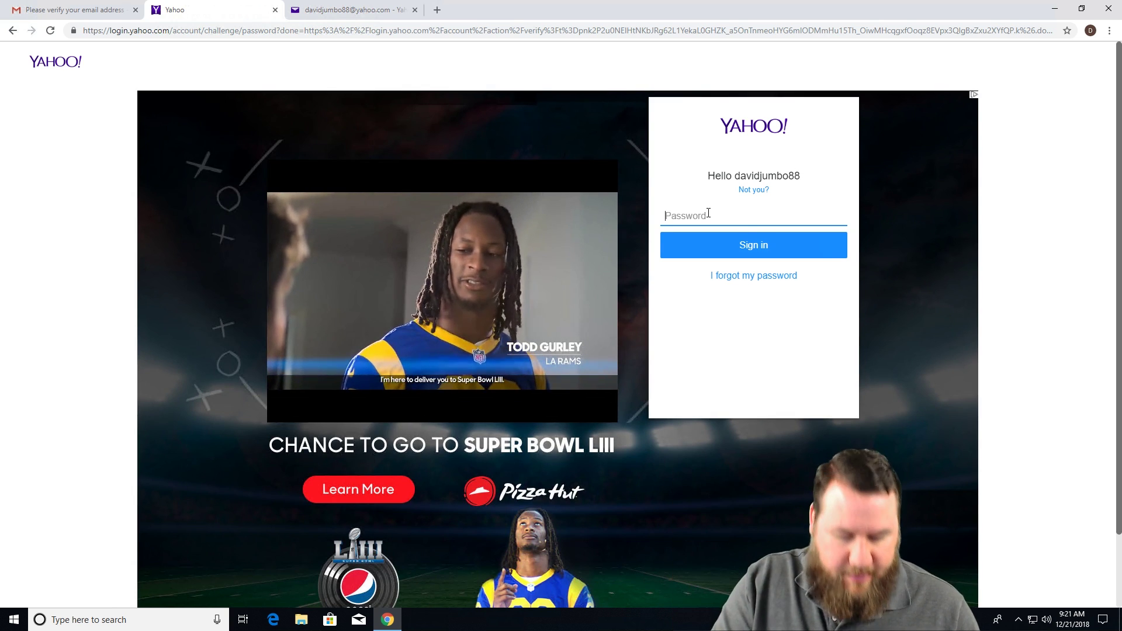
pyautogui.write('••••••••')
pyautogui.press('Return')
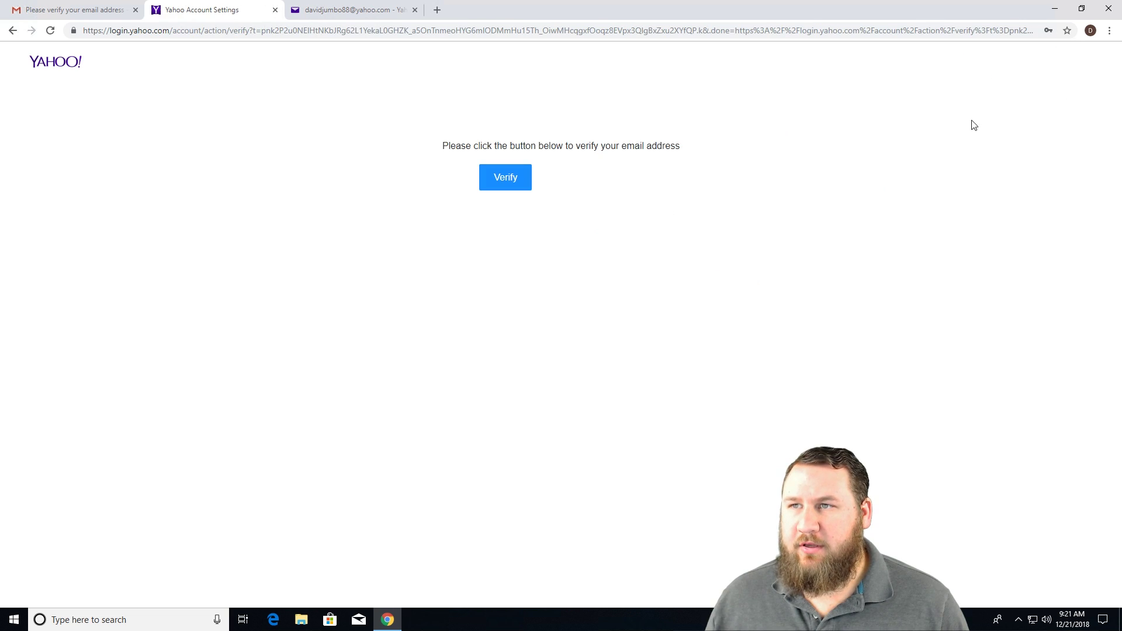
pyautogui.click(509, 178)
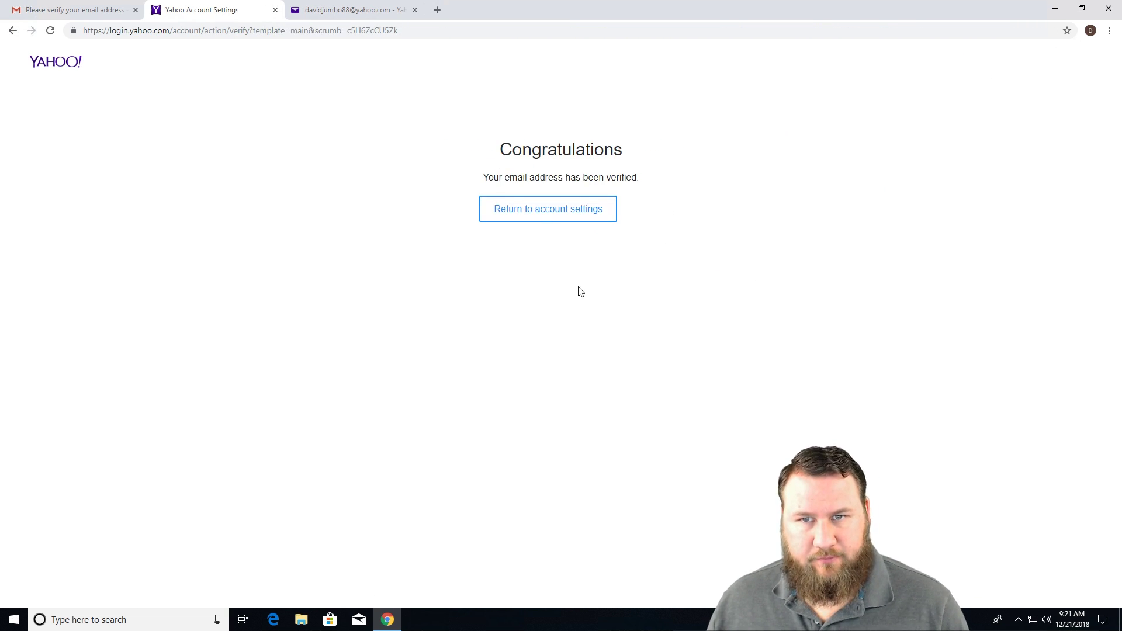
pyautogui.click(547, 217)
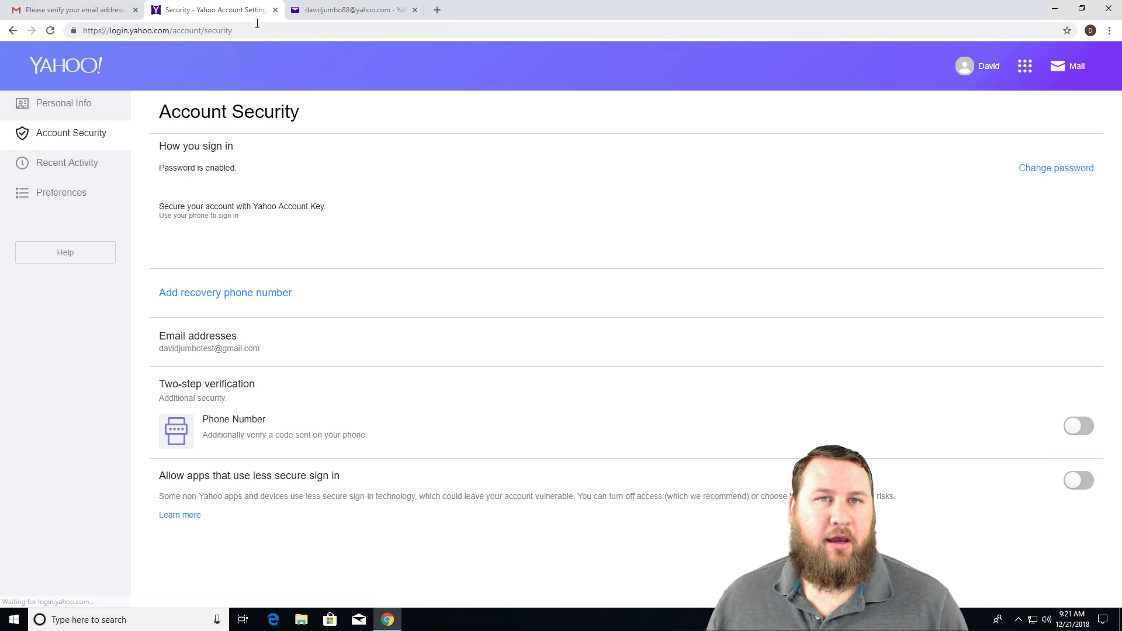
# Set Gmail forwarding to 'Store and forward' and save the Yahoo Mail settings.
pyautogui.click(276, 10)
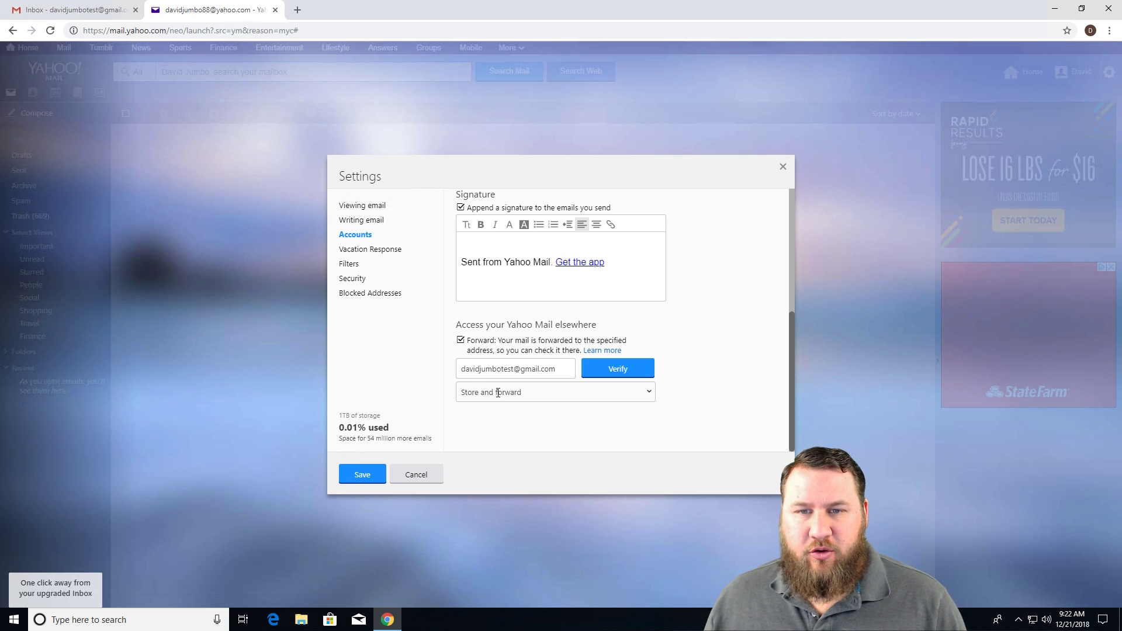
pyautogui.click(472, 391)
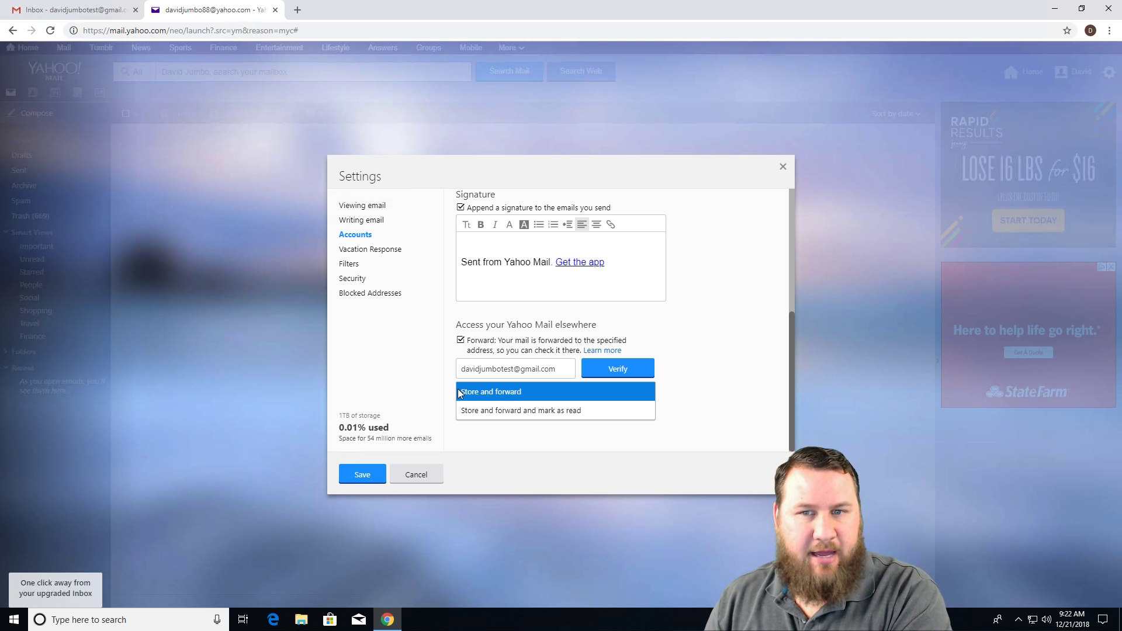
pyautogui.click(499, 391)
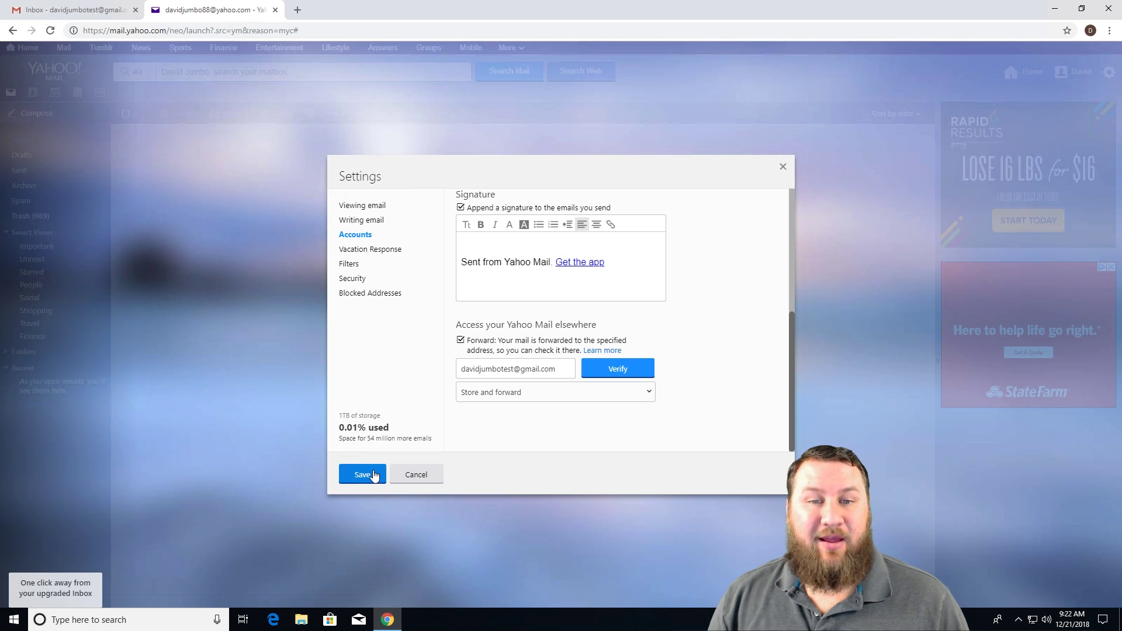
pyautogui.click(363, 475)
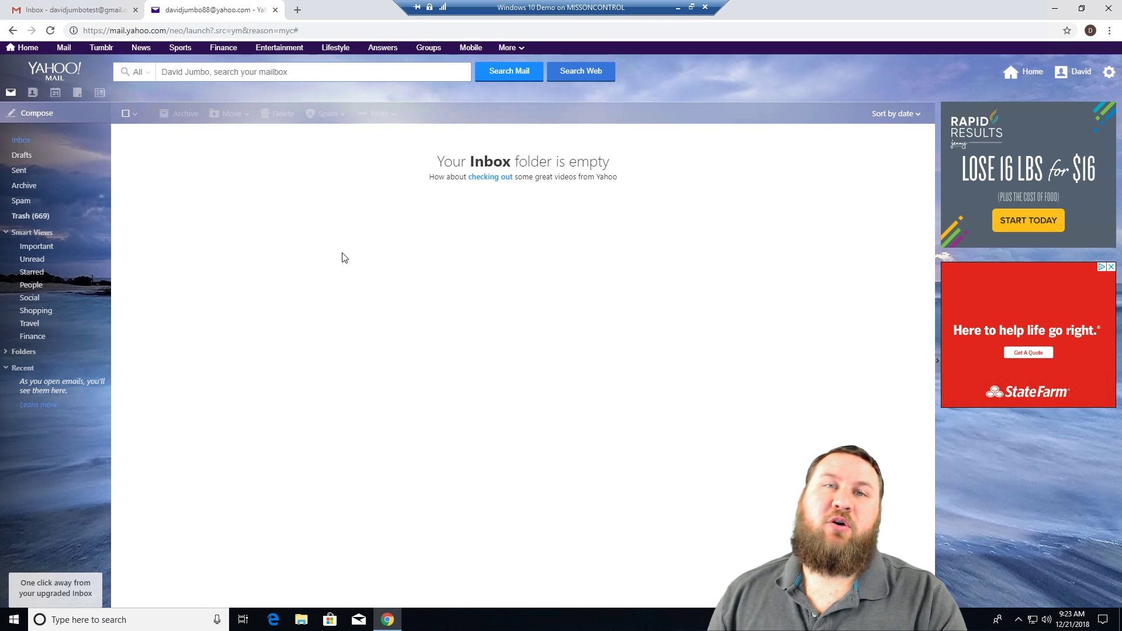
pyautogui.click(77, 12)
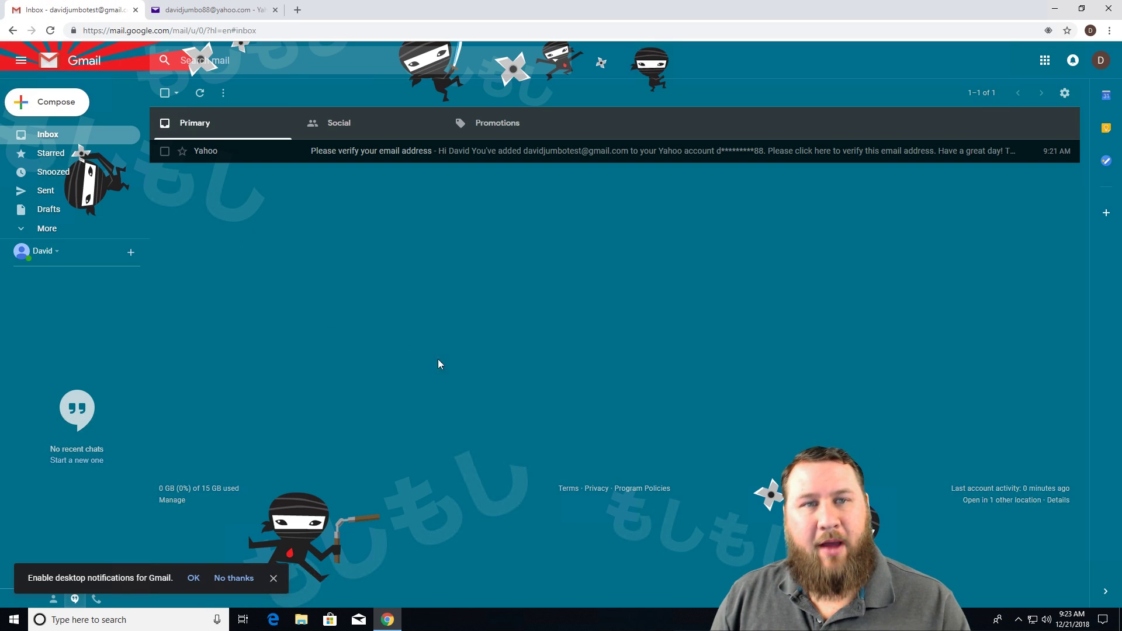
# Open Gmail's full Settings on the Accounts and Import tab.
pyautogui.click(1064, 97)
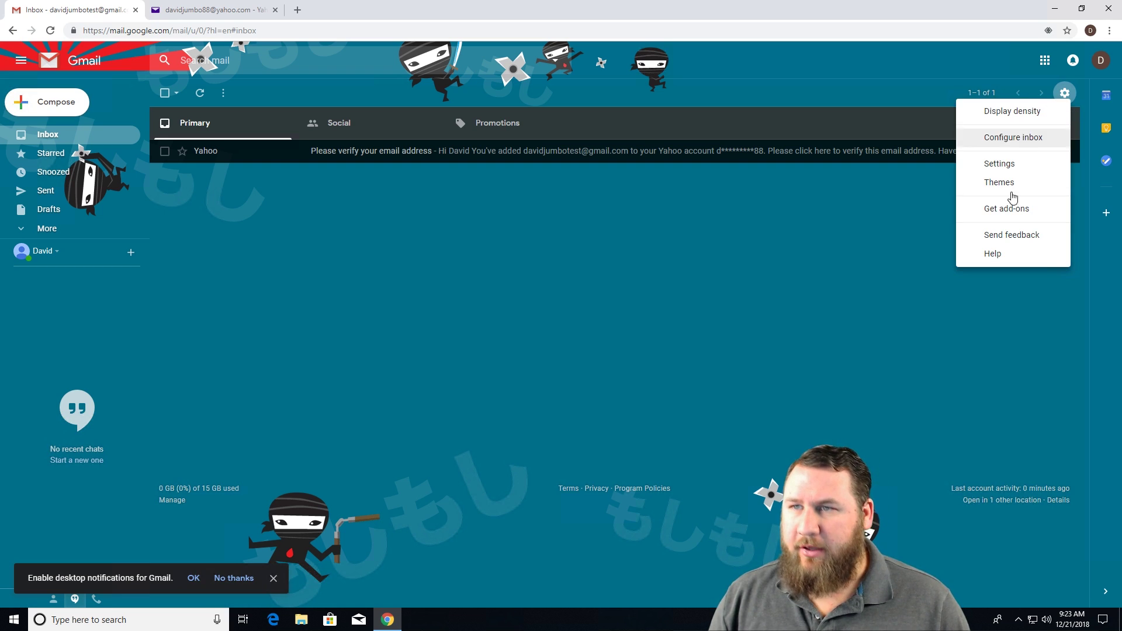
pyautogui.click(998, 166)
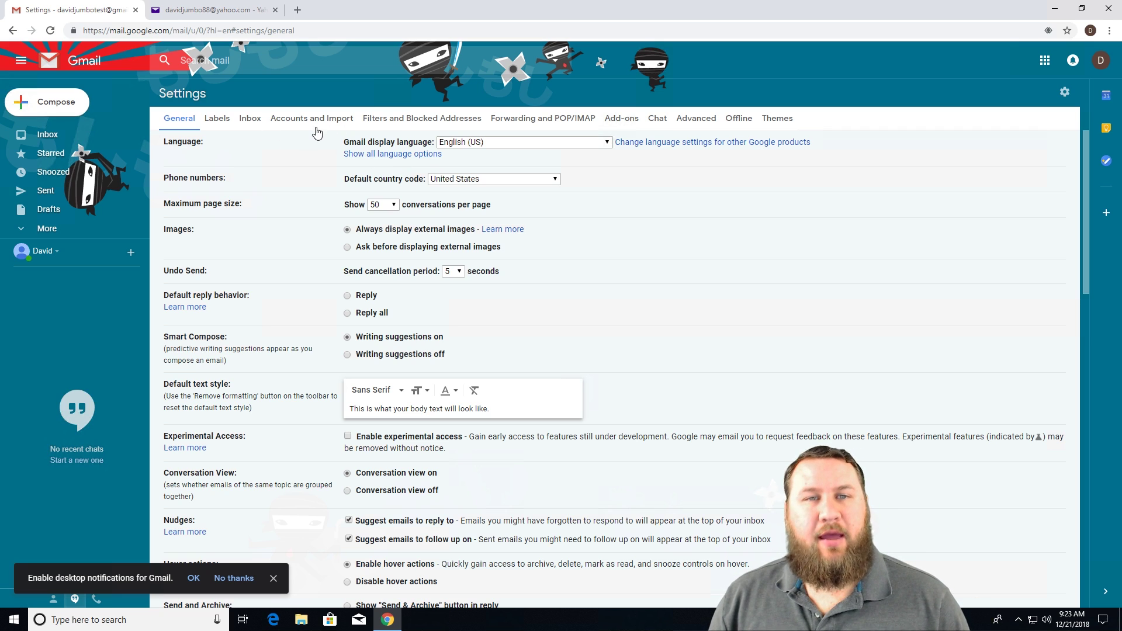
pyautogui.click(300, 119)
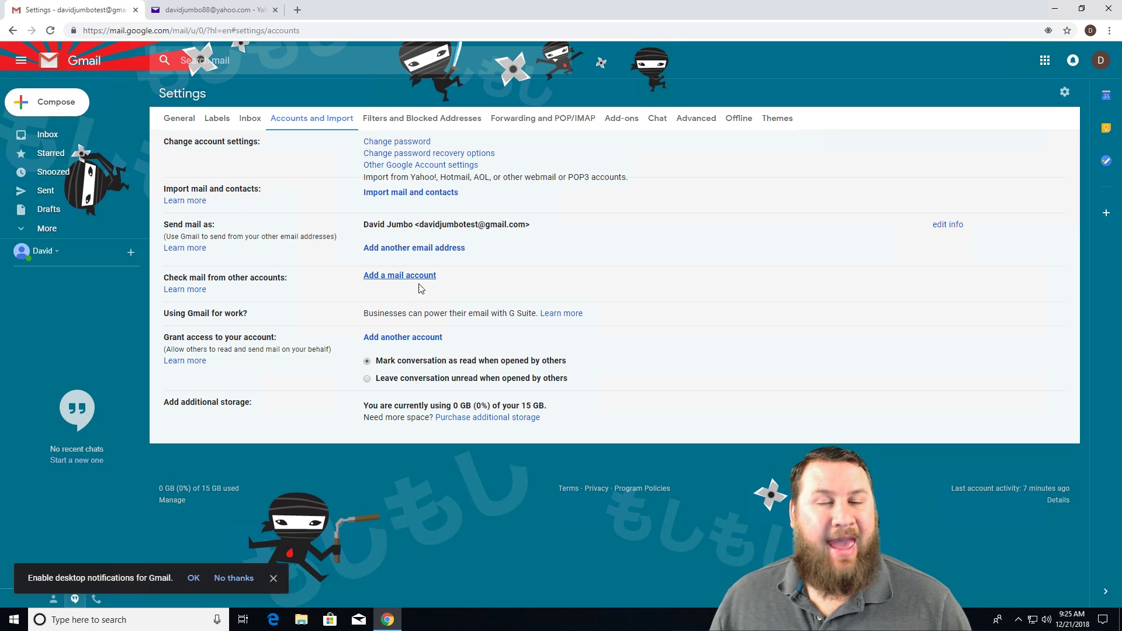
pyautogui.moveTo(165, 279); pyautogui.dragTo(326, 288)
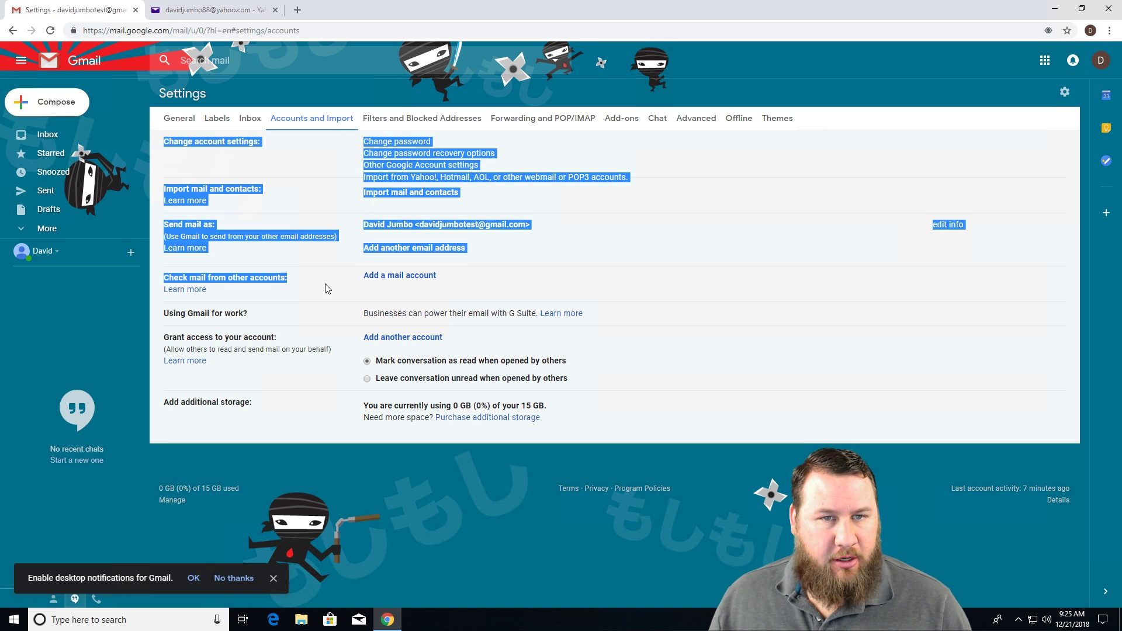
pyautogui.click(318, 282)
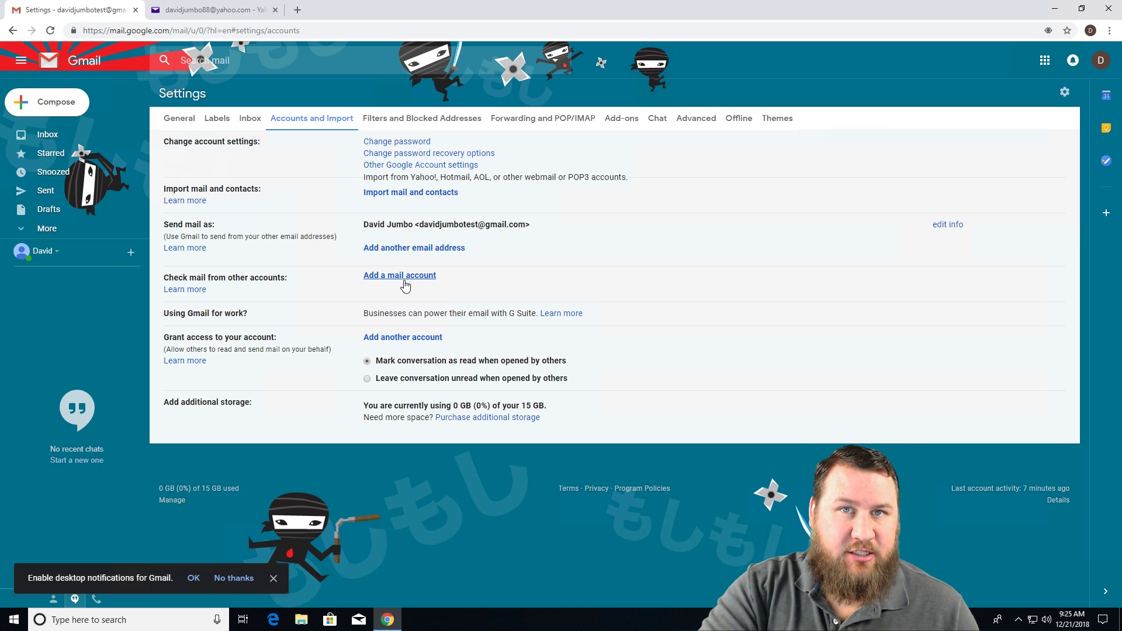
# Start adding a mail account and enter the Yahoo address from autofill.
pyautogui.click(404, 281)
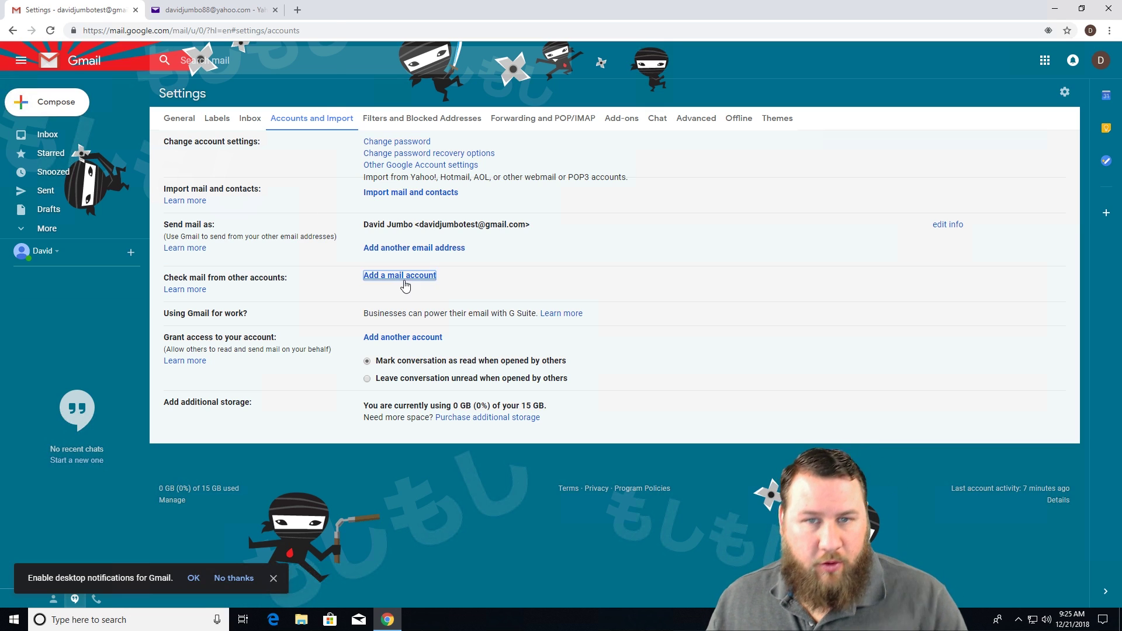
pyautogui.moveTo(154, 9); pyautogui.dragTo(465, 178)
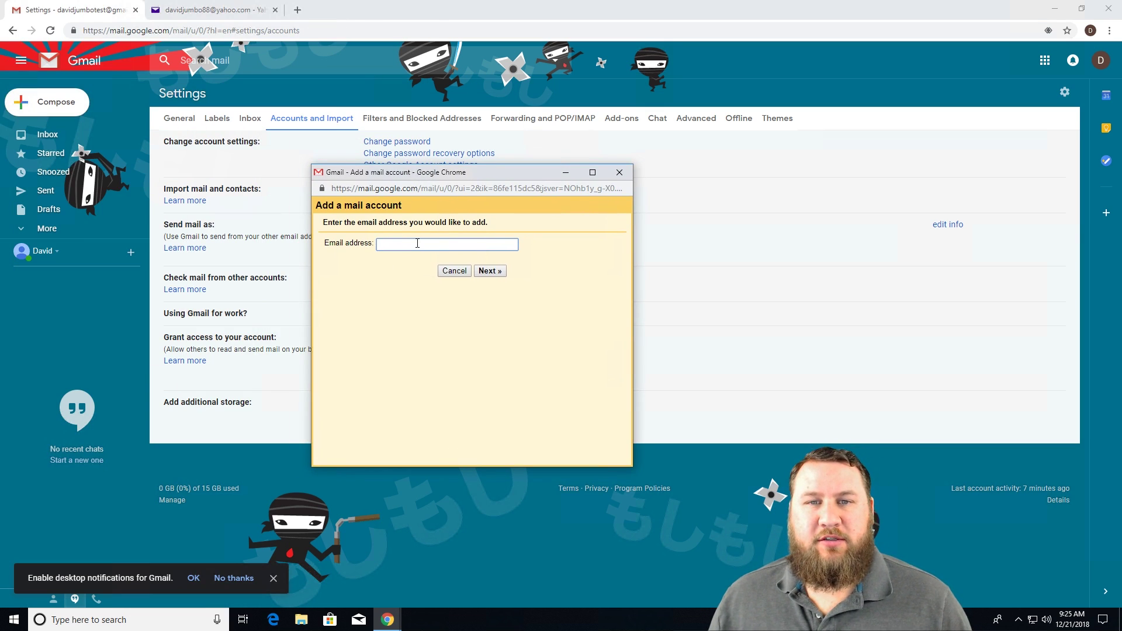
pyautogui.click(412, 243)
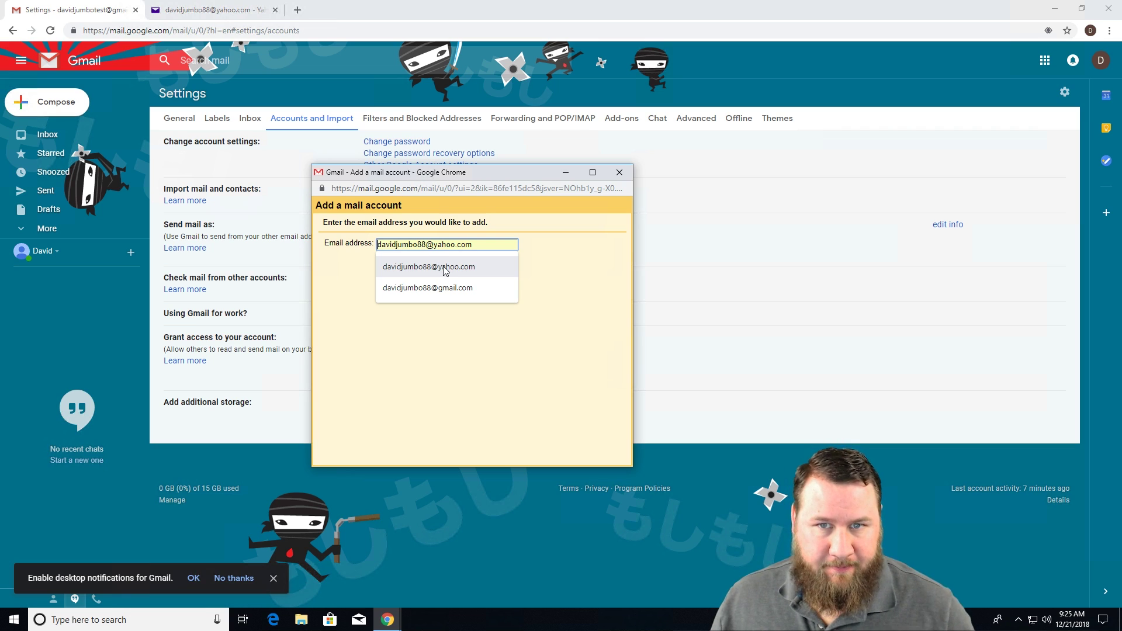
pyautogui.click(440, 270)
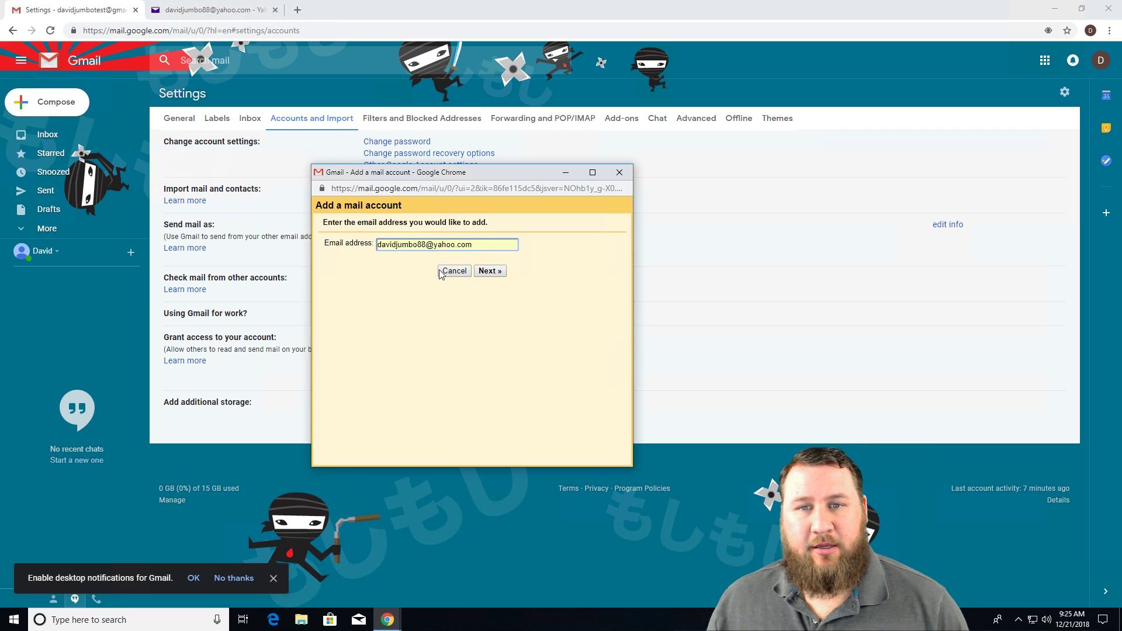
pyautogui.click(496, 270)
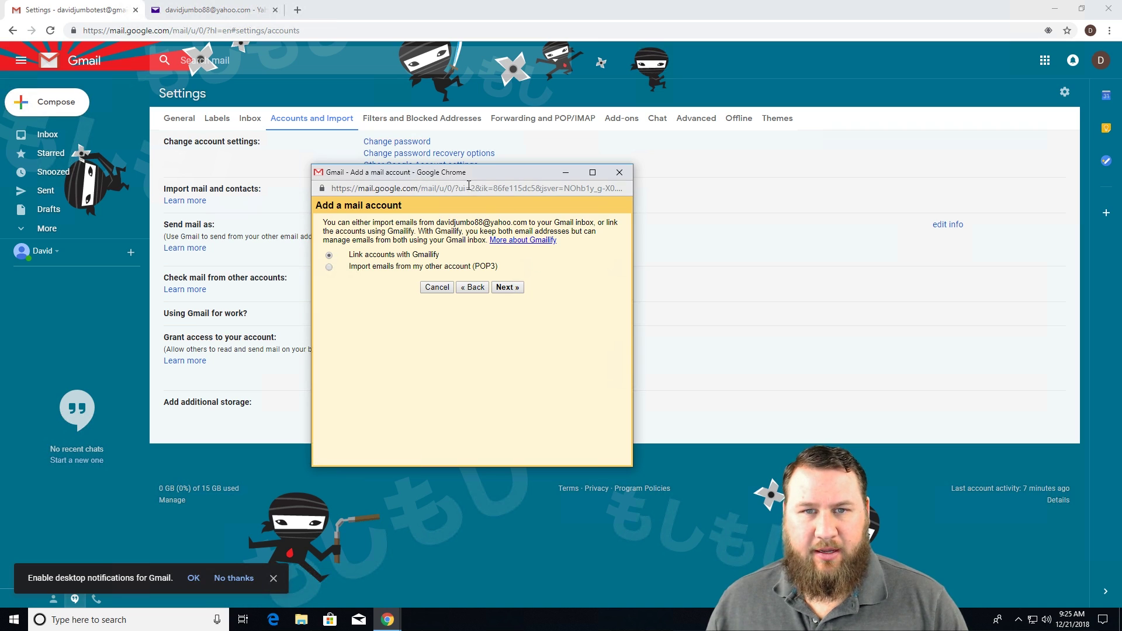
# Choose 'Link accounts with Gmailify' instead of POP3 import and continue.
pyautogui.moveTo(468, 174); pyautogui.dragTo(484, 189)
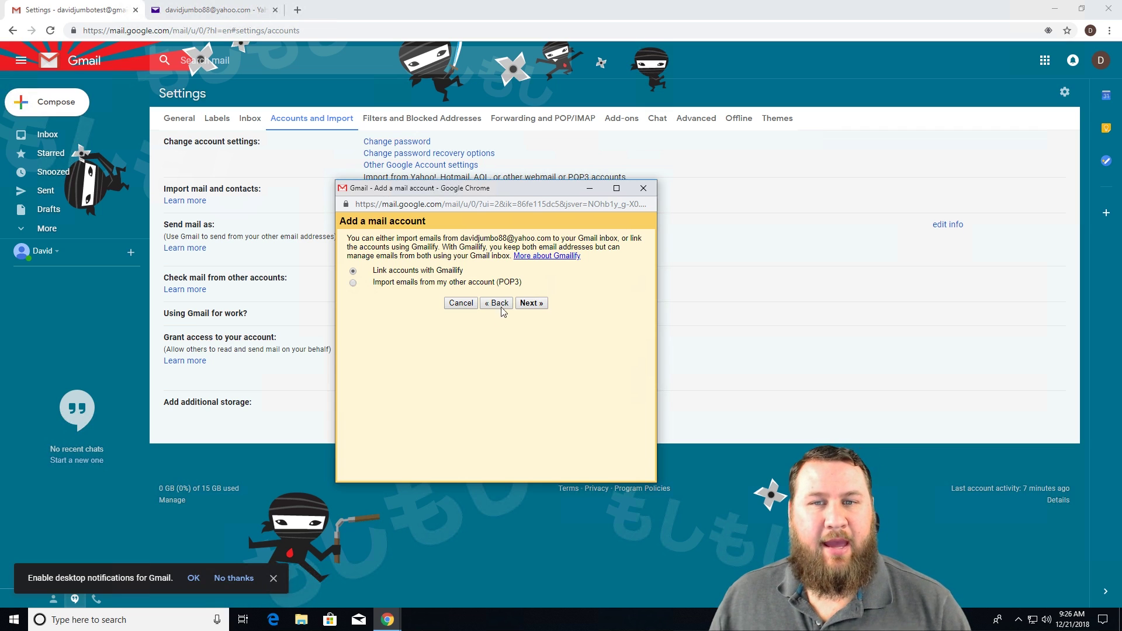
pyautogui.moveTo(523, 284); pyautogui.dragTo(498, 282)
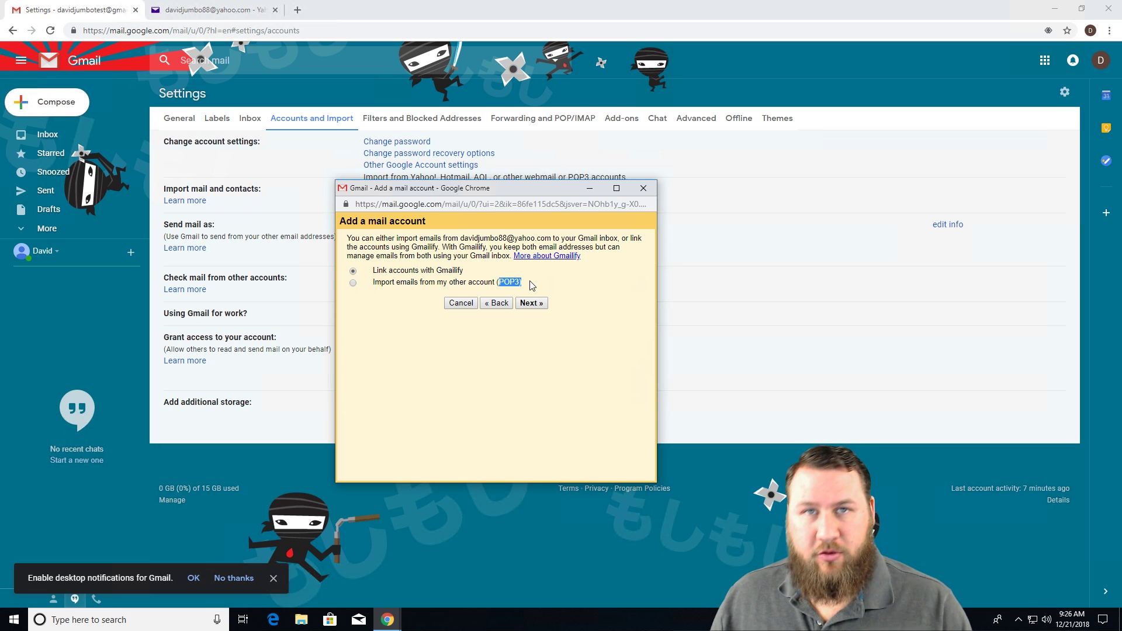
pyautogui.click(539, 346)
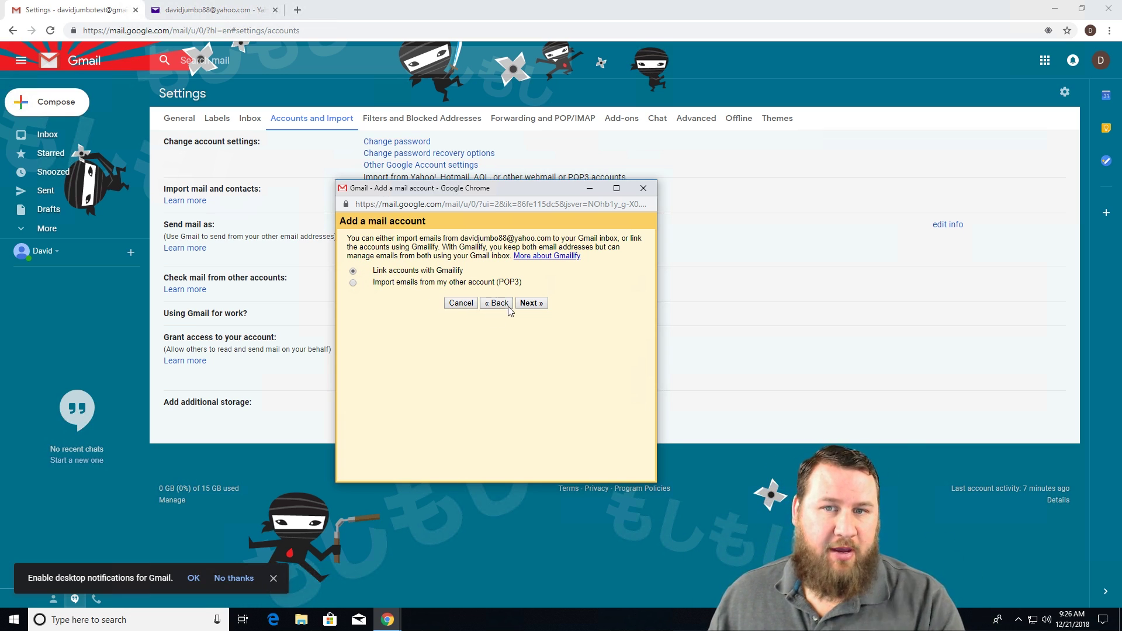
pyautogui.click(532, 304)
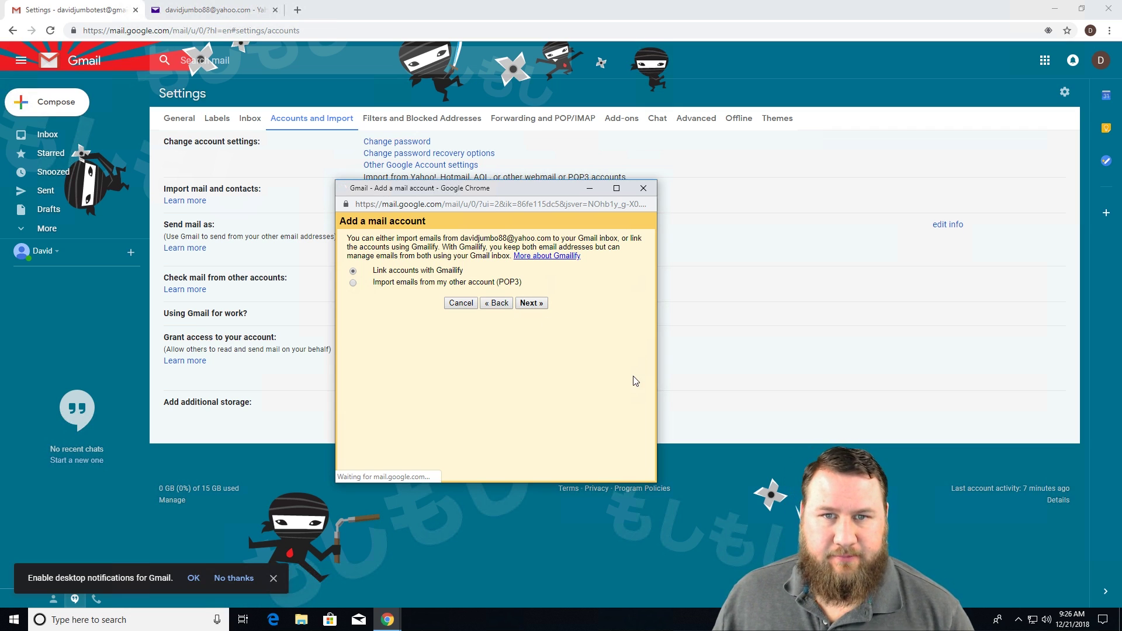
# Allow Gmail access to the Yahoo account and close the 'You've been Gmailified!' confirmation.
pyautogui.moveTo(457, 182); pyautogui.dragTo(416, 119)
pyautogui.scroll(-1, 545, 283)
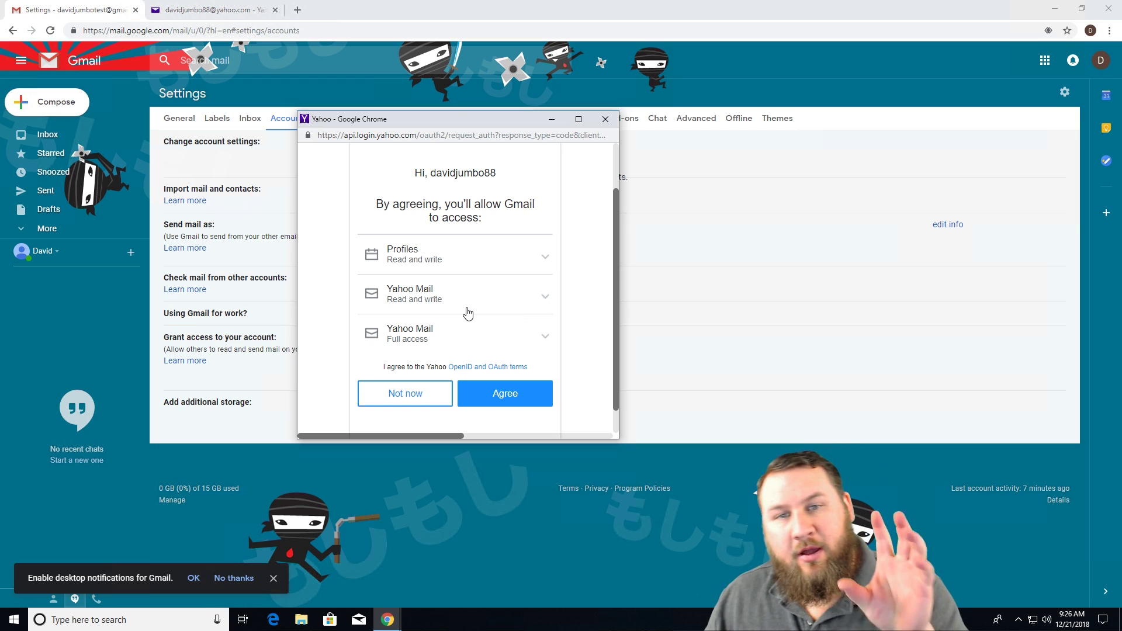
pyautogui.click(497, 391)
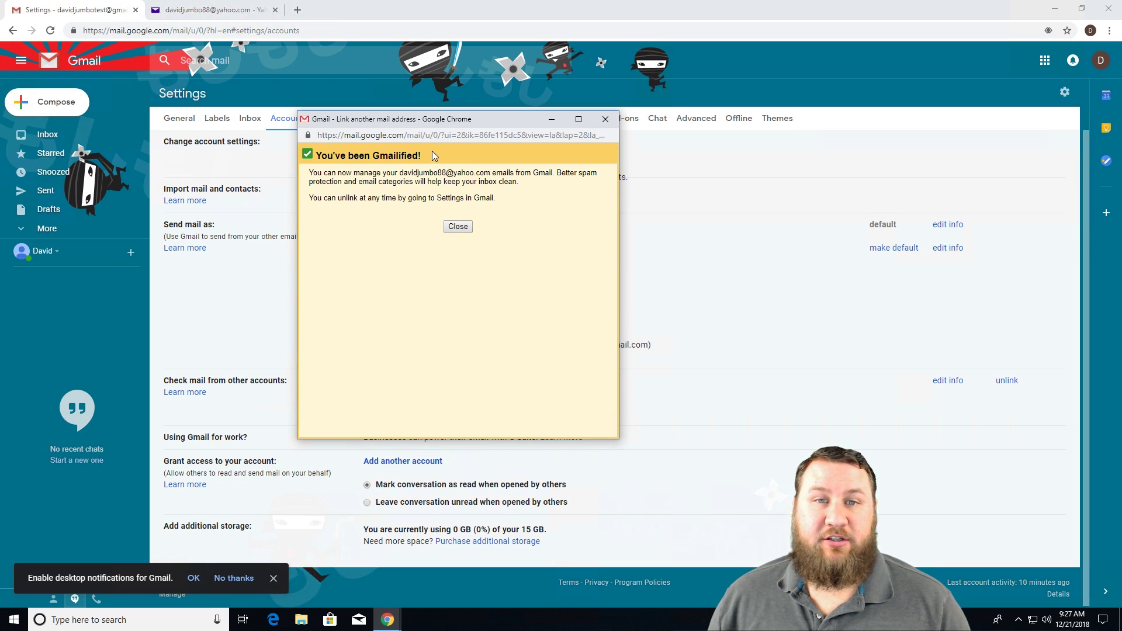
pyautogui.moveTo(433, 155); pyautogui.dragTo(335, 156)
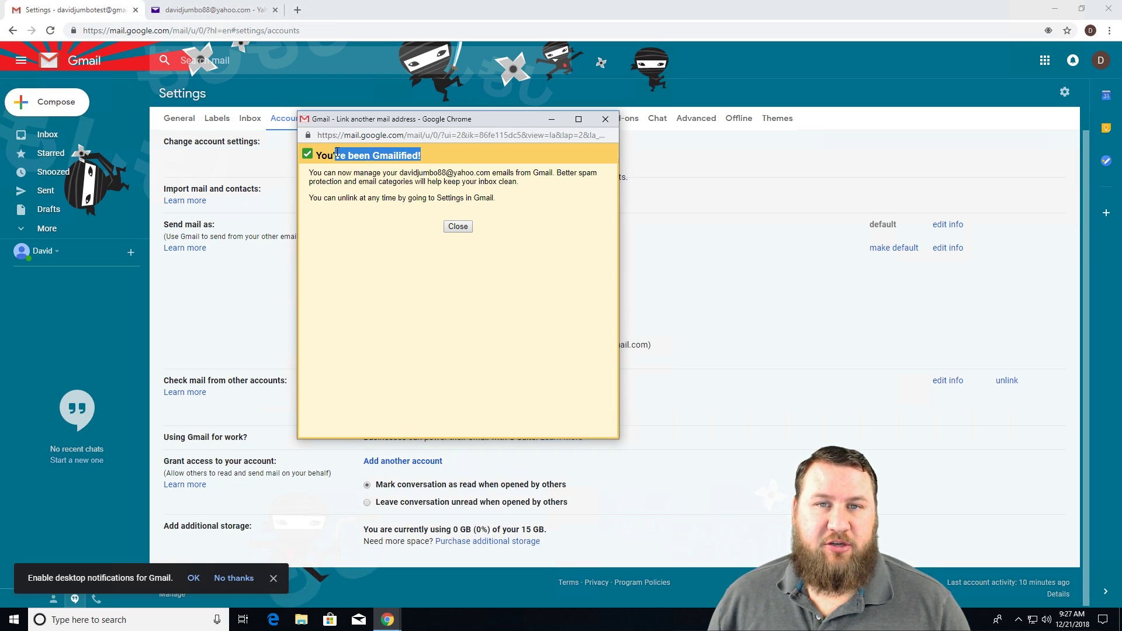
pyautogui.click(458, 226)
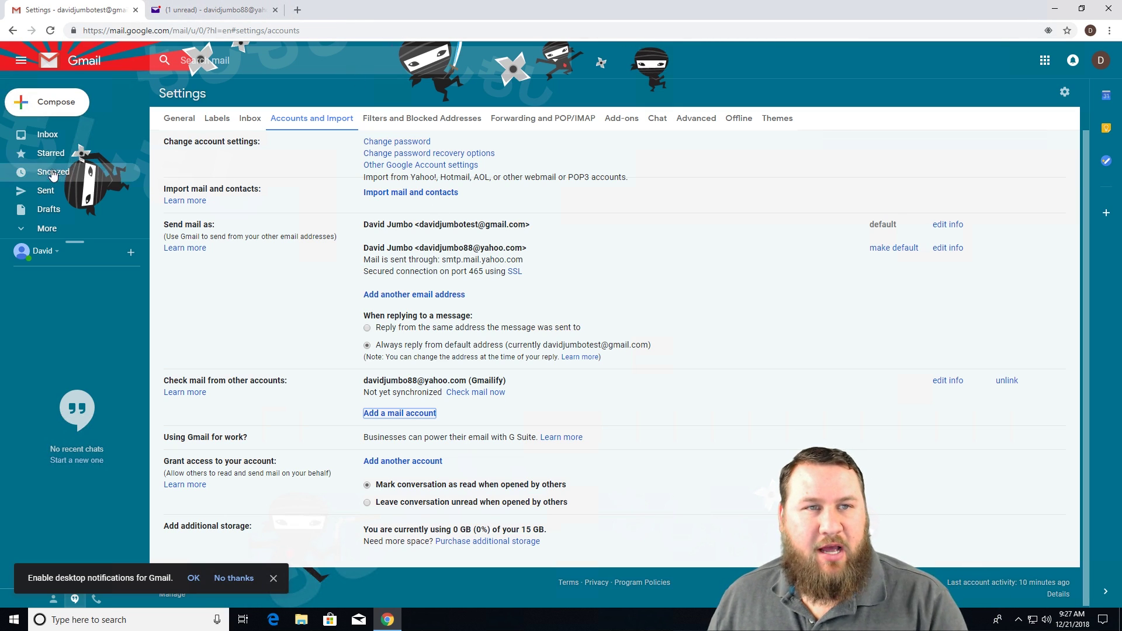
# Delete both Yahoo messages from the Gmail Primary inbox.
pyautogui.click(33, 140)
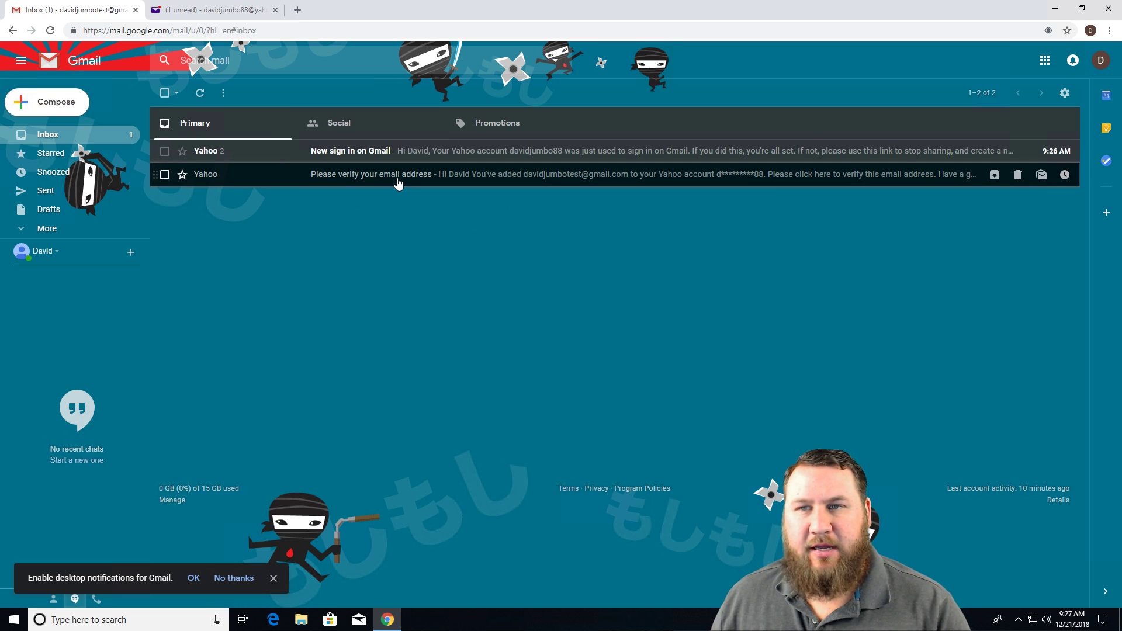
pyautogui.click(165, 92)
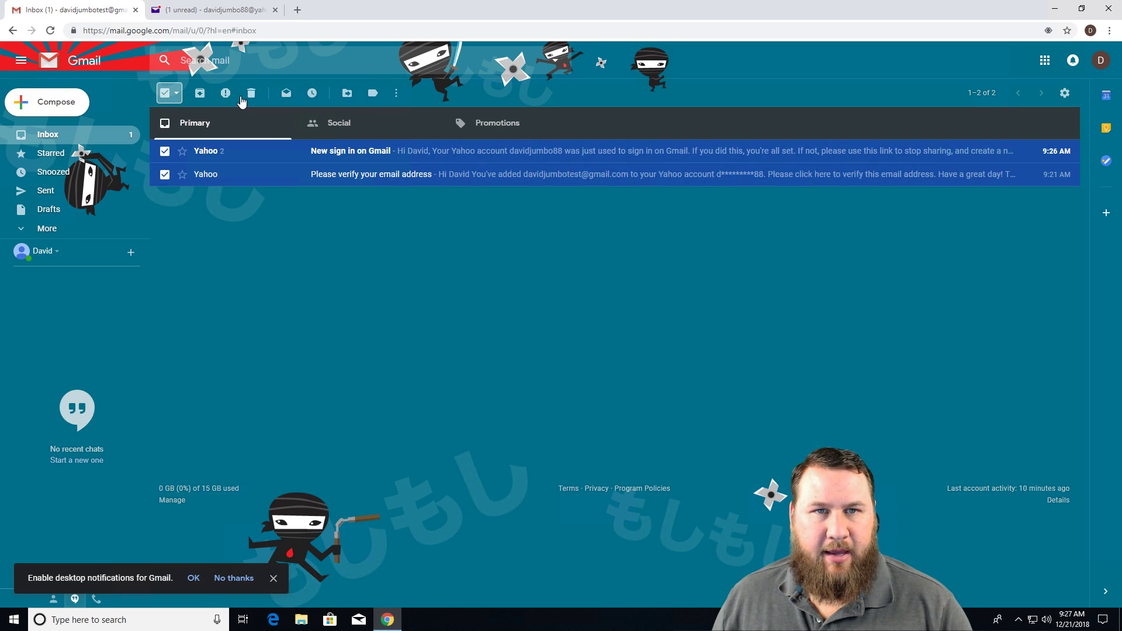
pyautogui.click(246, 92)
# Delete the 'New sign in on Gmail' message from the Yahoo Mail inbox.
pyautogui.click(196, 10)
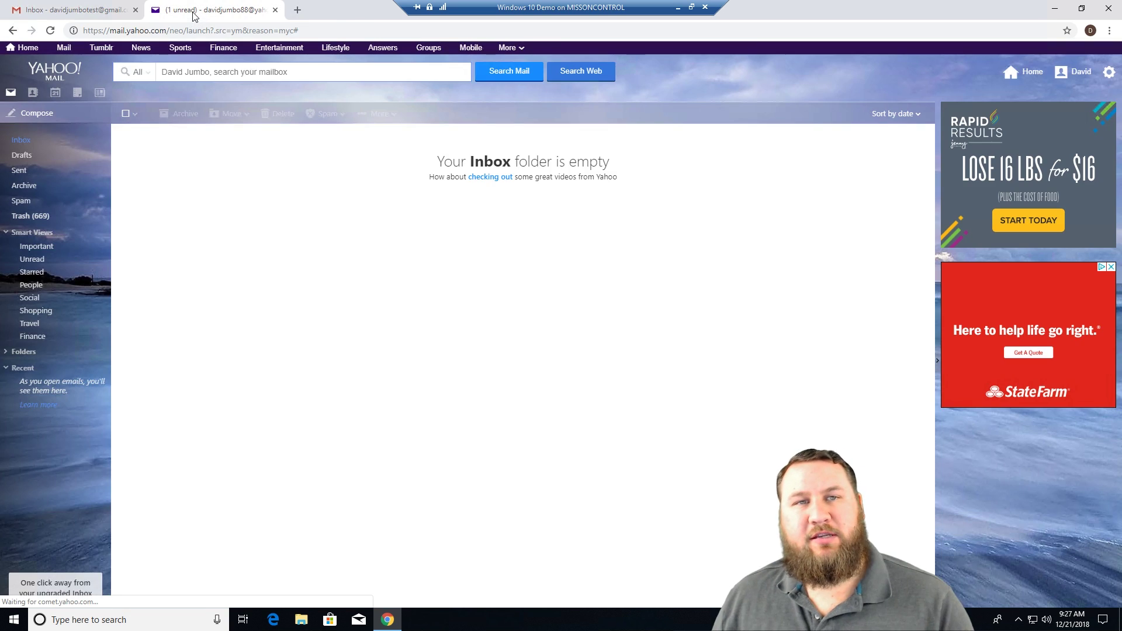
pyautogui.click(126, 113)
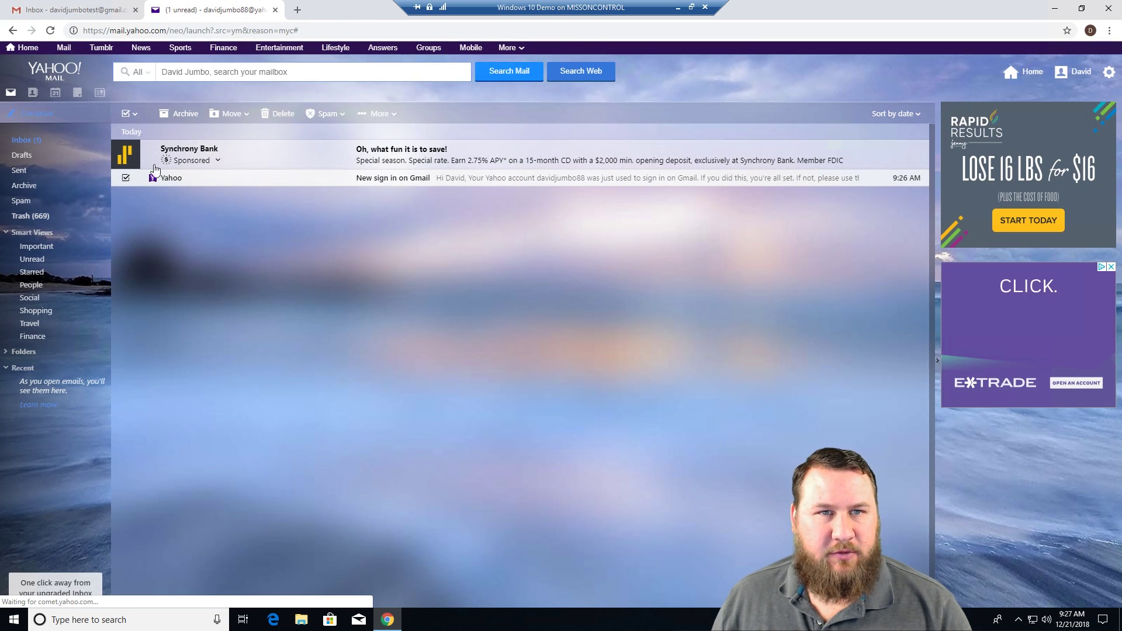
pyautogui.click(279, 113)
pyautogui.moveTo(475, 6)
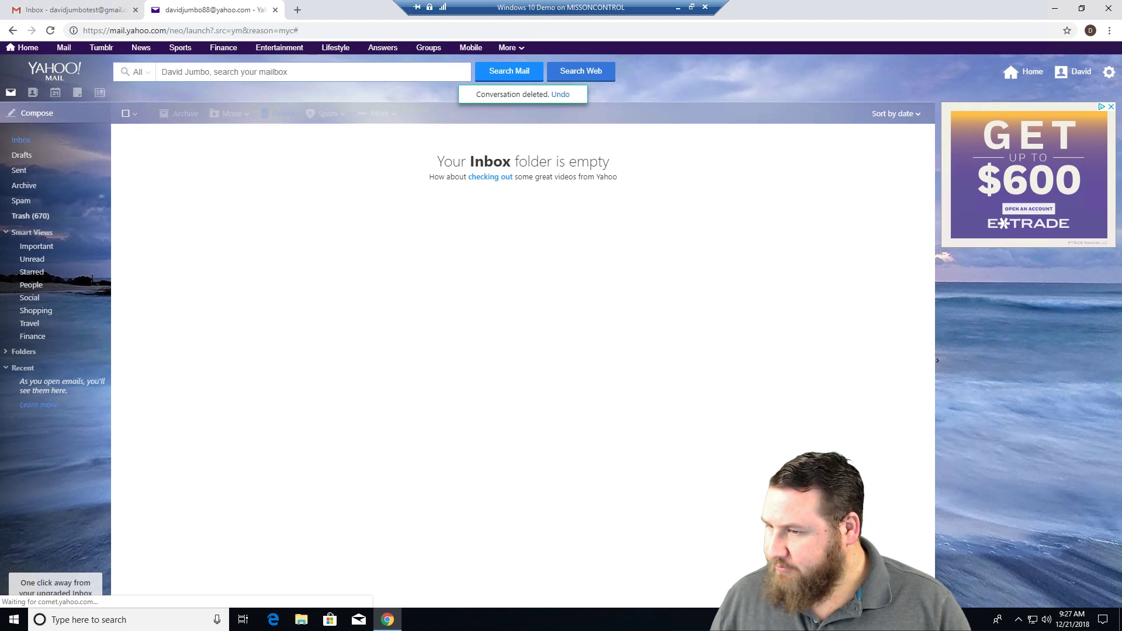
pyautogui.click(63, 16)
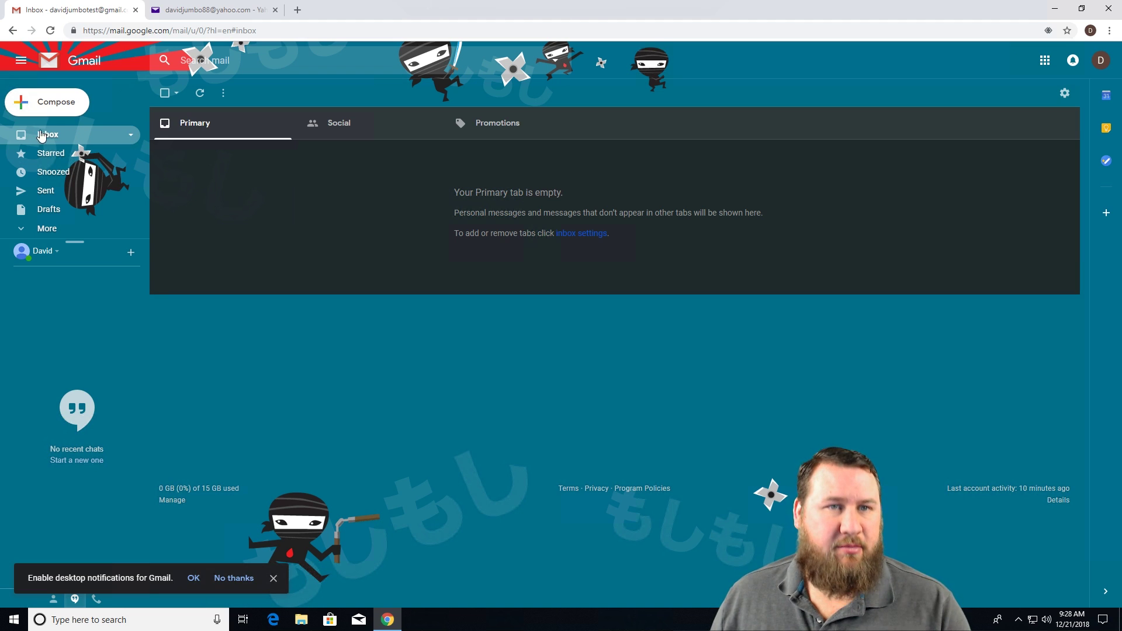
# Send a new email to the linked Yahoo address with subject 'Link' and body 'Link Test'.
pyautogui.click(64, 103)
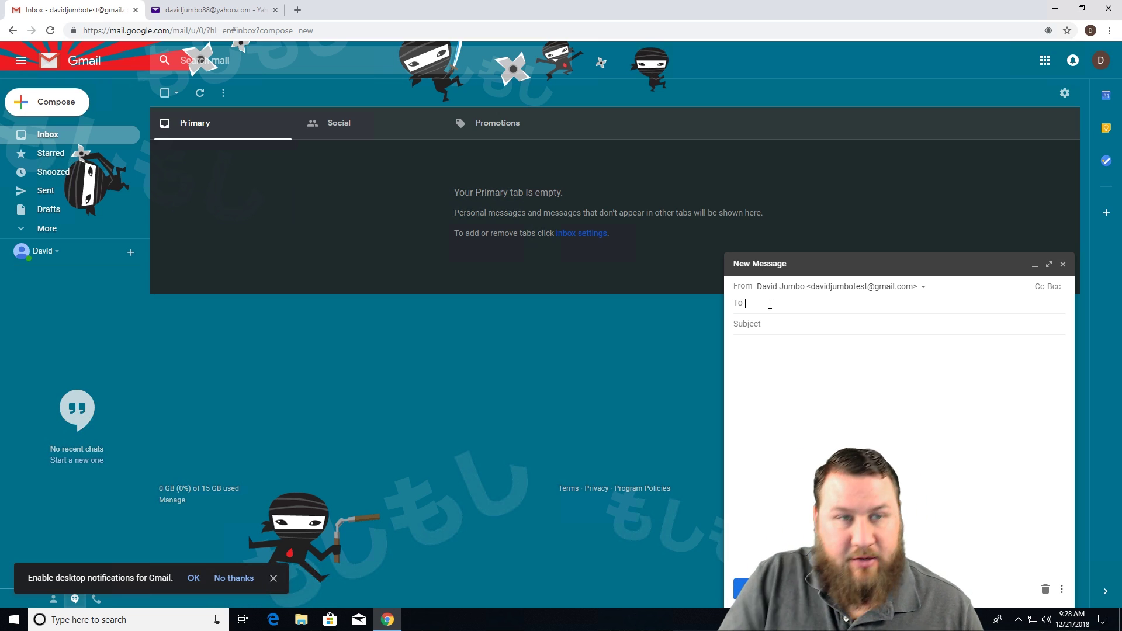
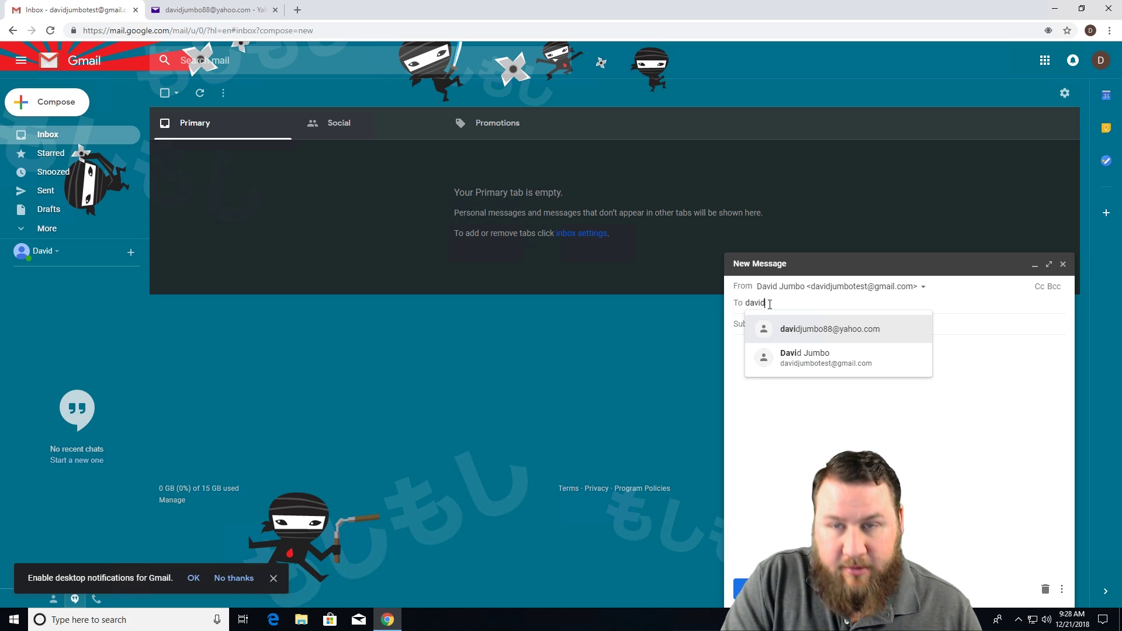
pyautogui.click(792, 332)
pyautogui.click(791, 327)
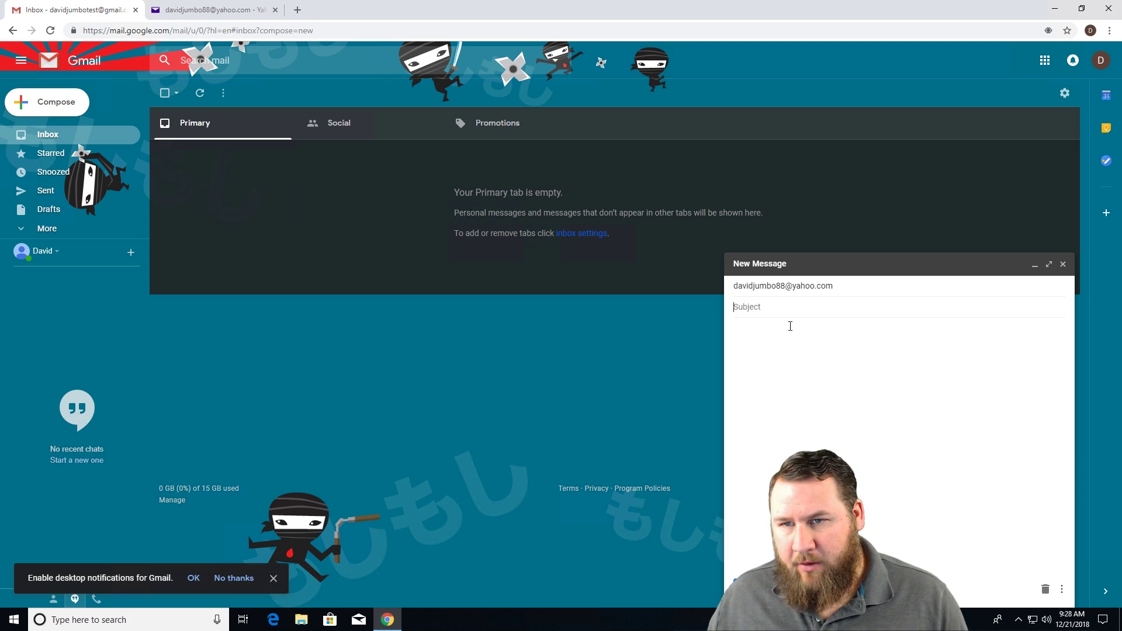
pyautogui.click(758, 309)
pyautogui.write('Link')
pyautogui.press('Tab')
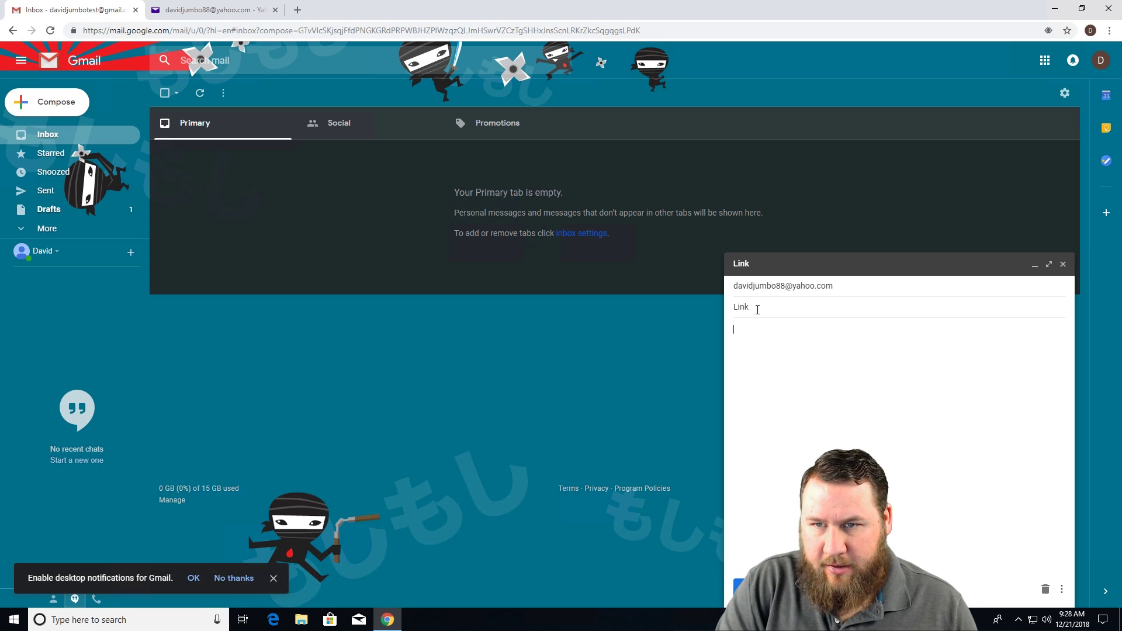
pyautogui.write('Link Test')
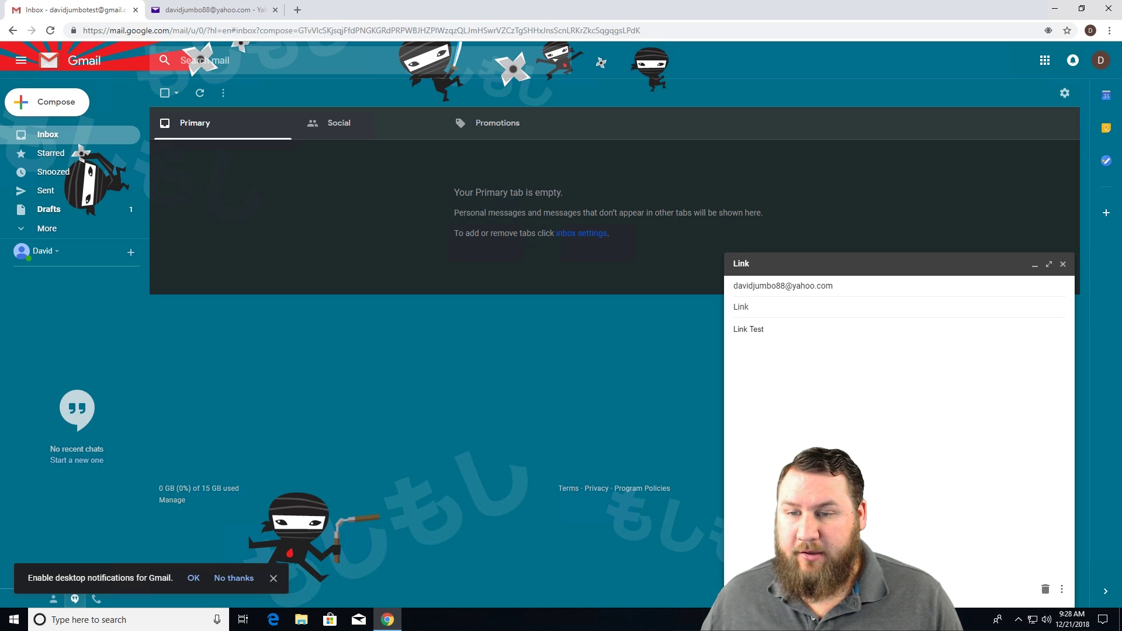
pyautogui.click(751, 589)
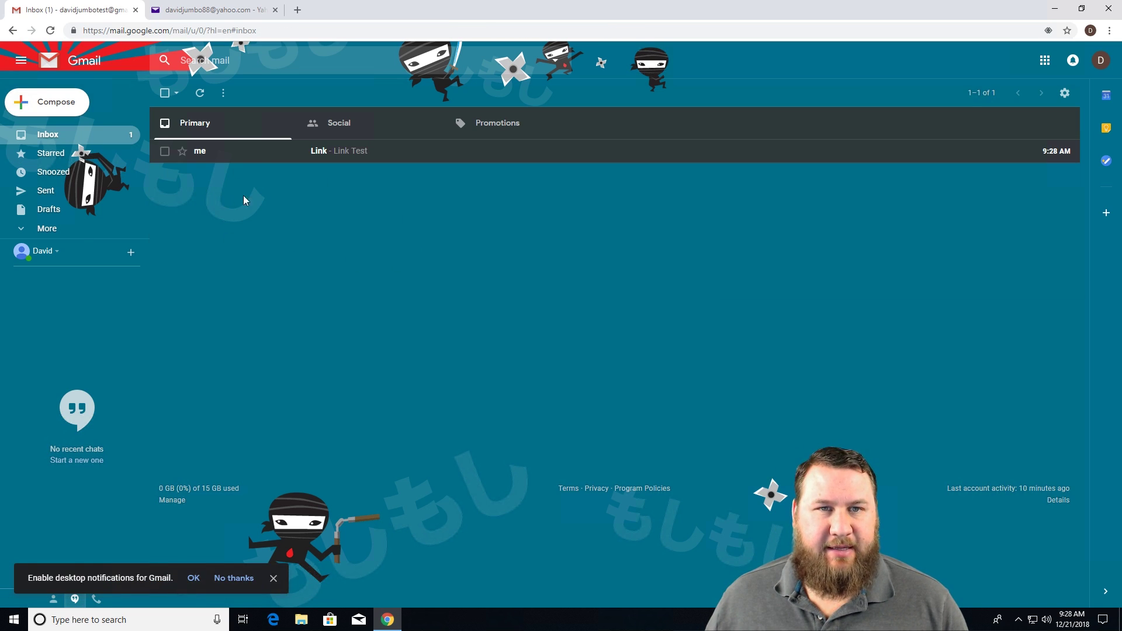
pyautogui.click(206, 10)
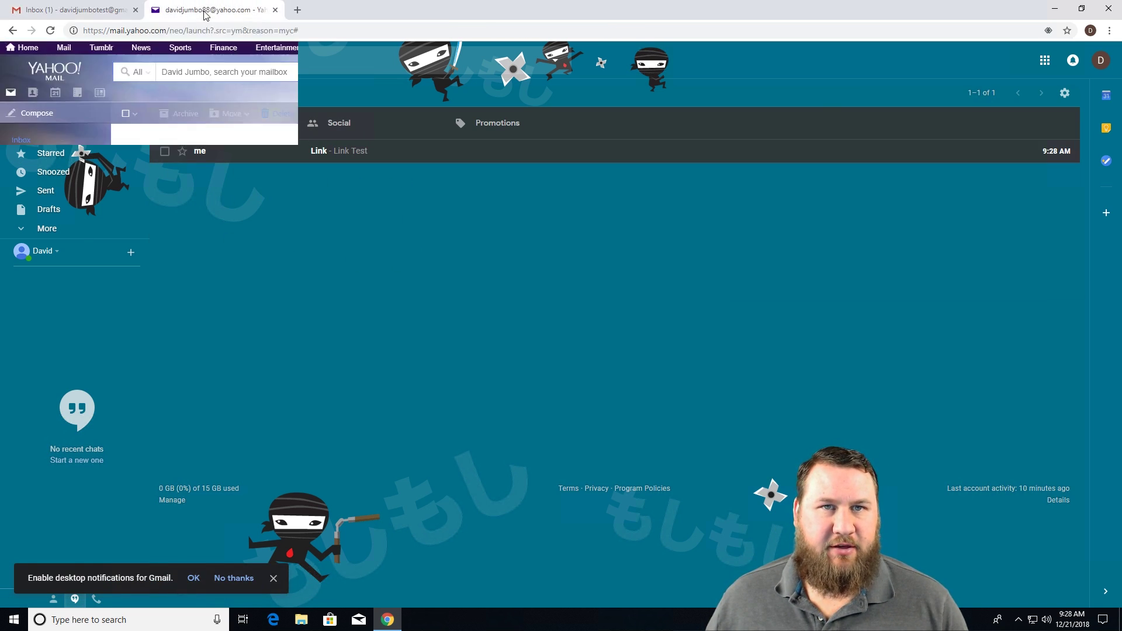
pyautogui.click(76, 10)
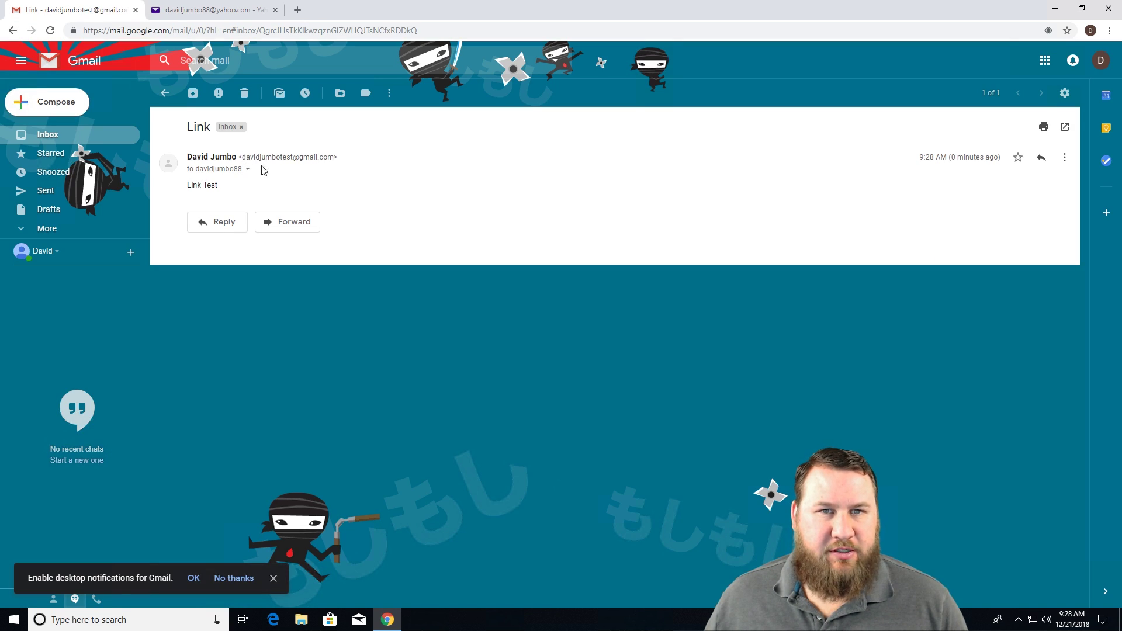
pyautogui.moveTo(242, 157); pyautogui.dragTo(341, 159)
pyautogui.click(375, 181)
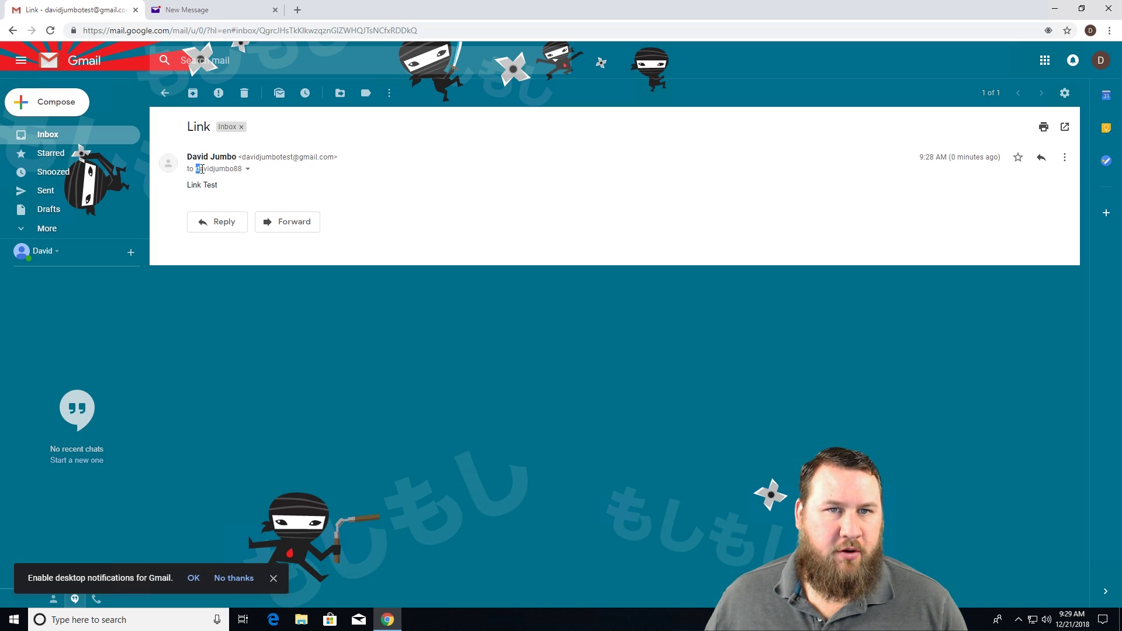
pyautogui.doubleClick(199, 169)
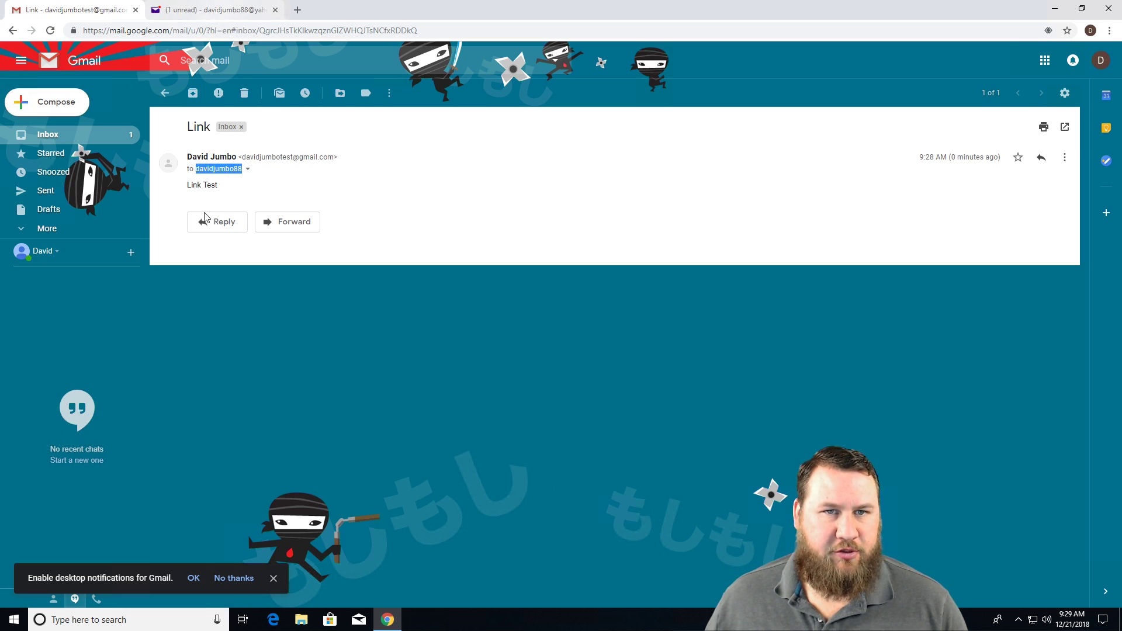
pyautogui.hotkey('ctrl', 'Tab')
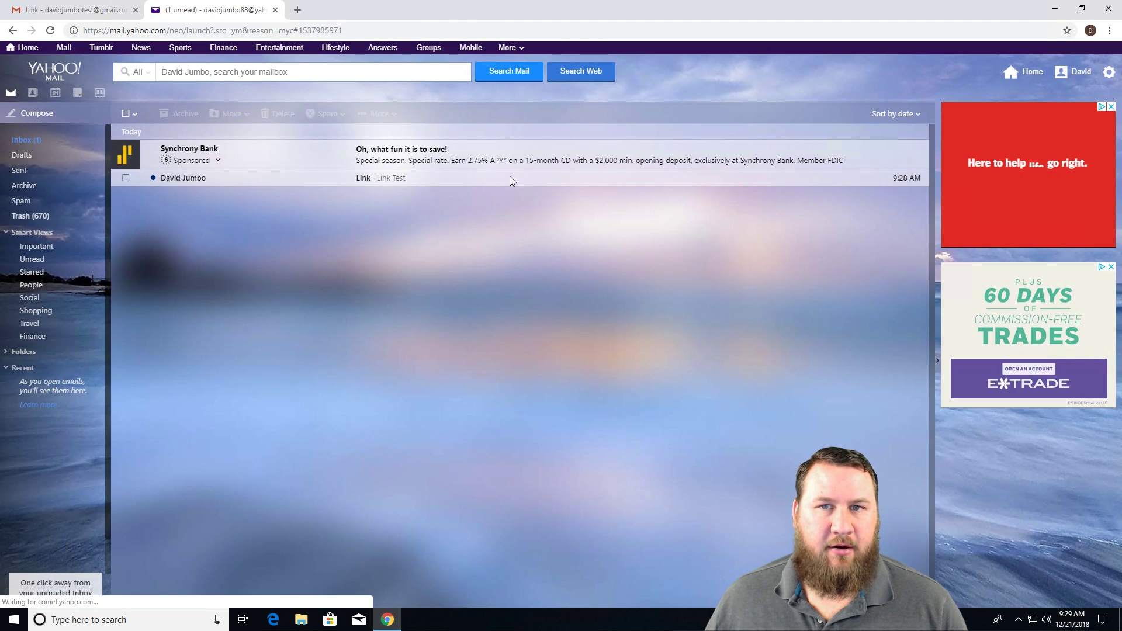
pyautogui.moveTo(238, 182)
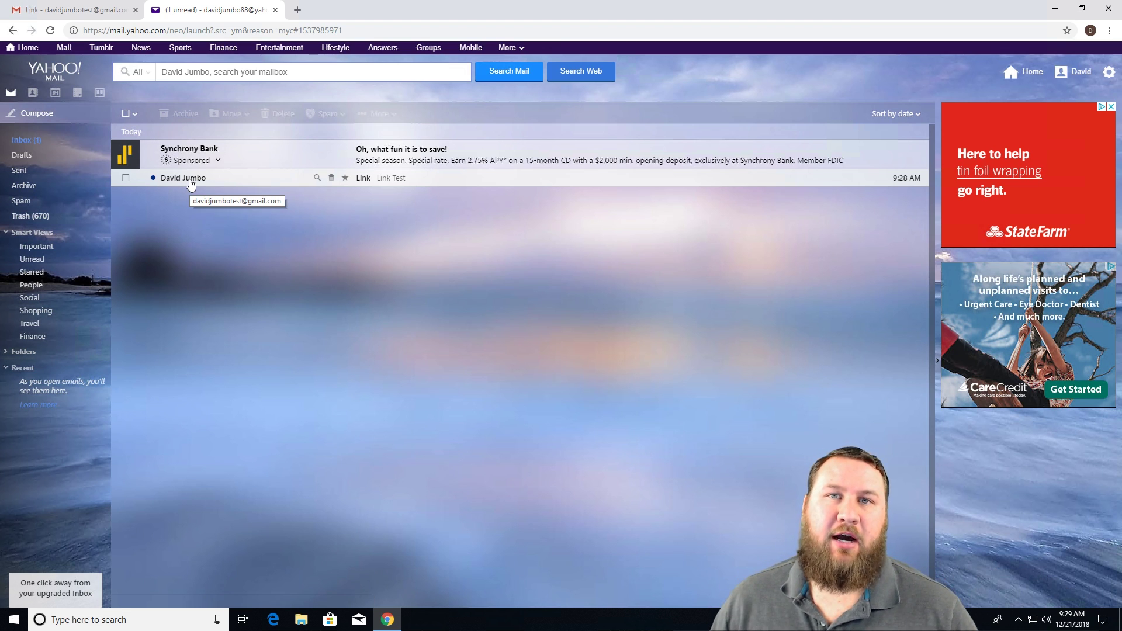
pyautogui.click(80, 13)
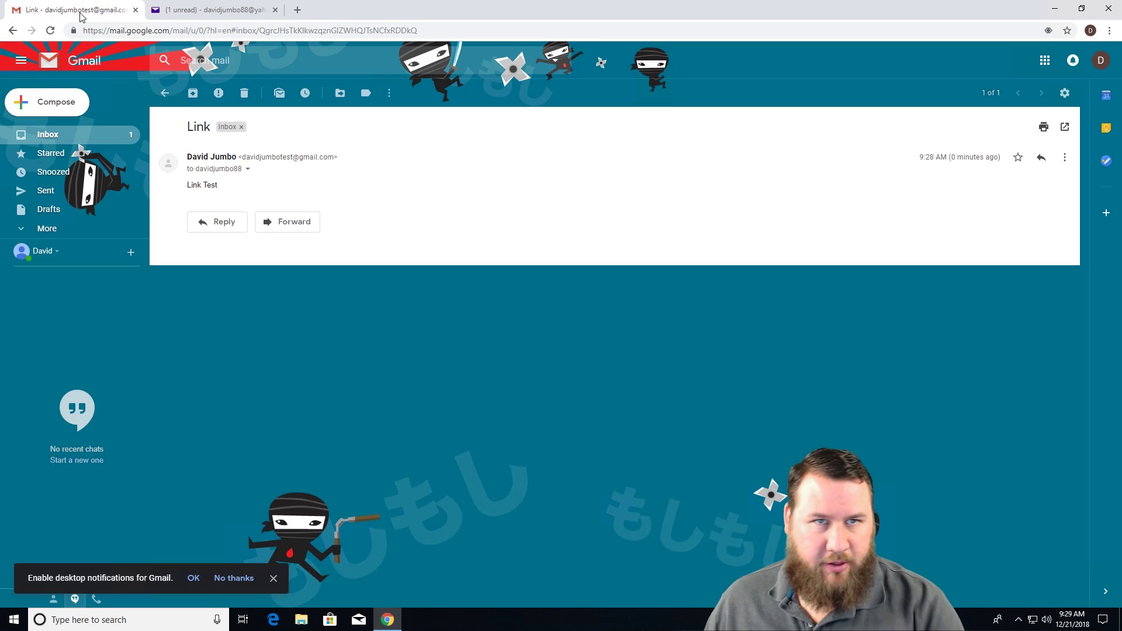
pyautogui.click(67, 138)
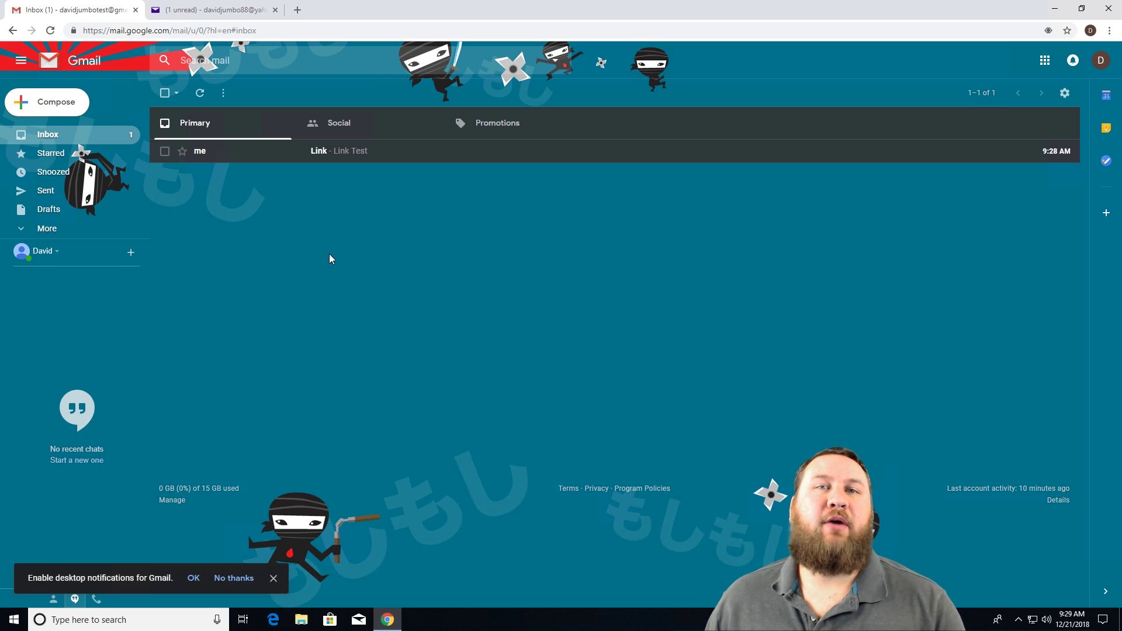